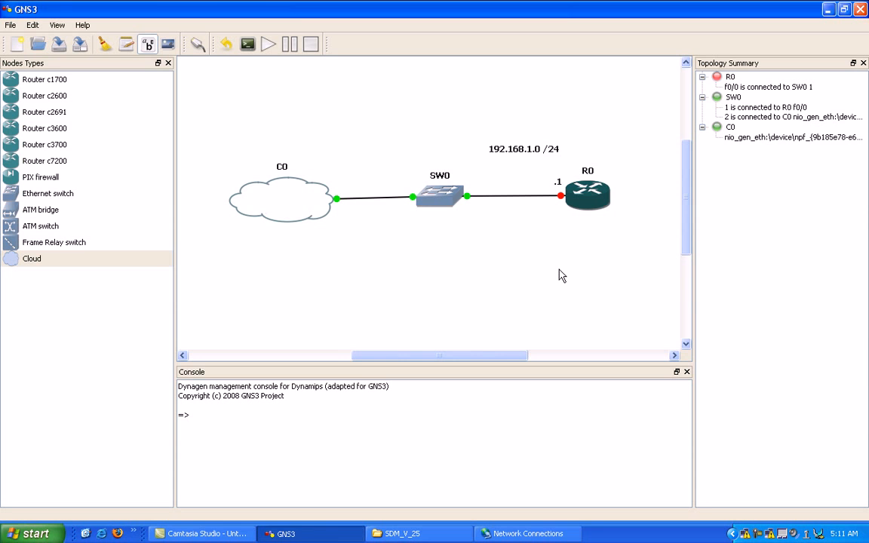
Open Windows Task Manager on its CPU performance graphs and place it clear of router R0 in the topology
key("ctrl+alt+Delete")
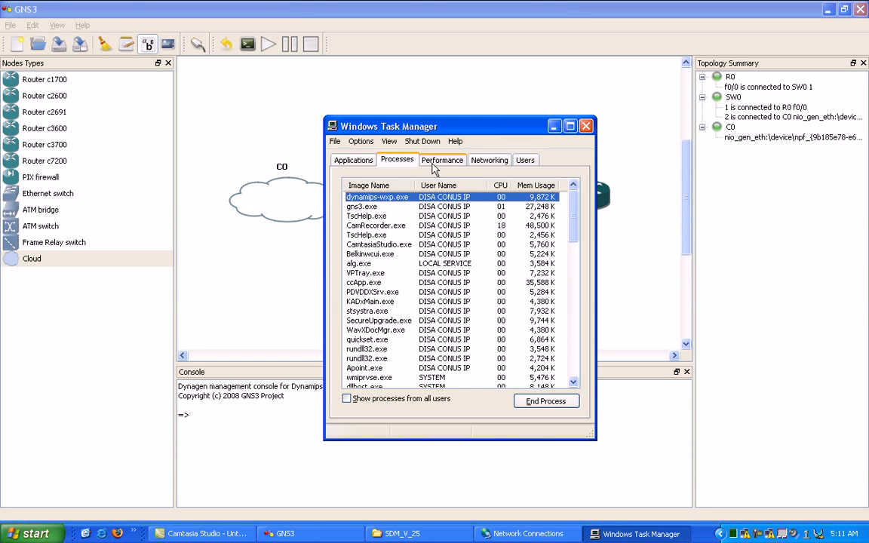
left_click(439, 163)
left_click_drag(440, 131, 184, 196)
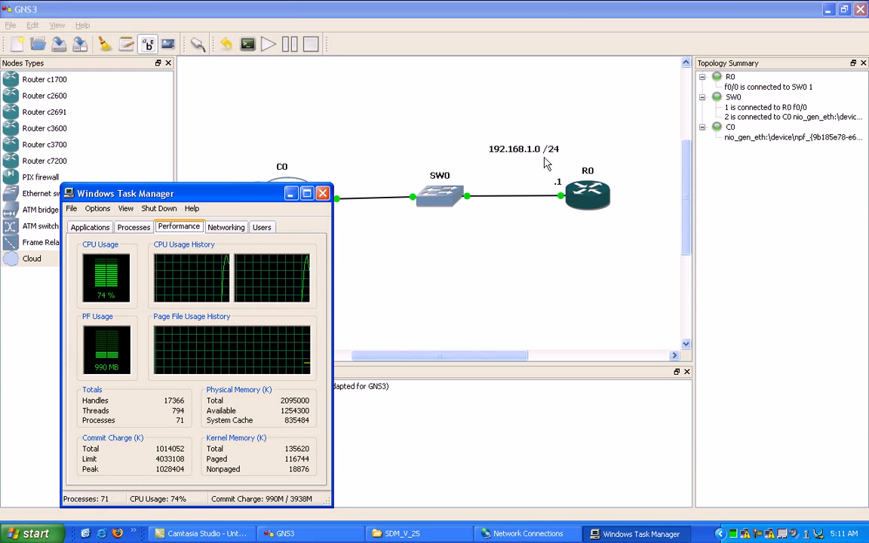
Open the console of router R0 and move its Telnet window below the topology, clear of Task Manager
left_click(587, 198)
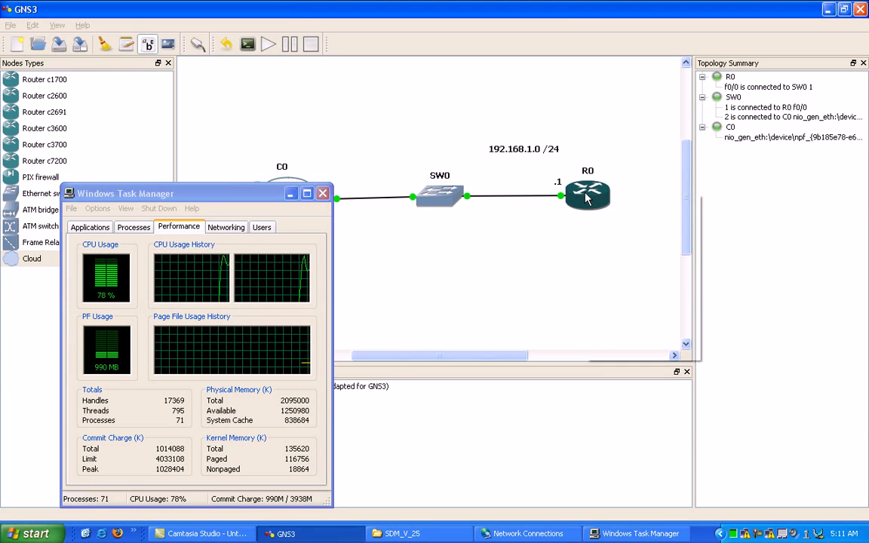
right_click(587, 198)
left_click(606, 260)
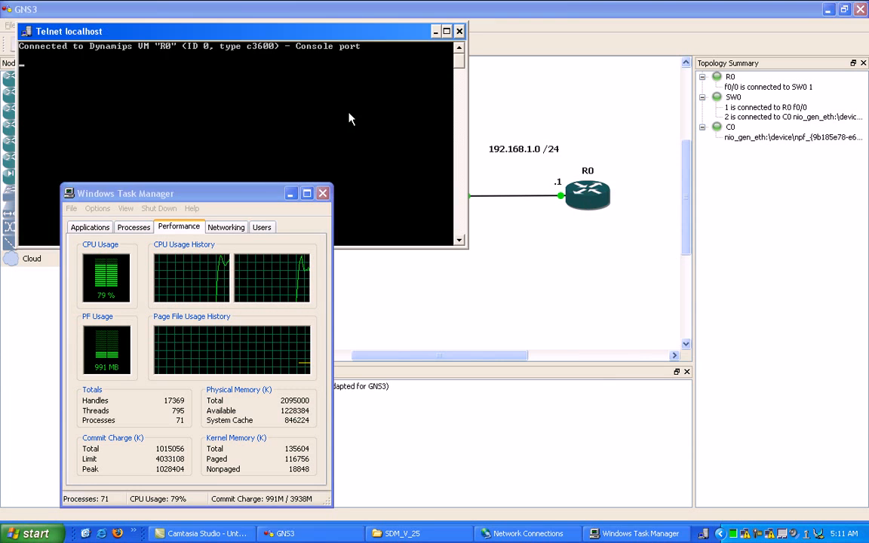
left_click_drag(192, 31, 581, 258)
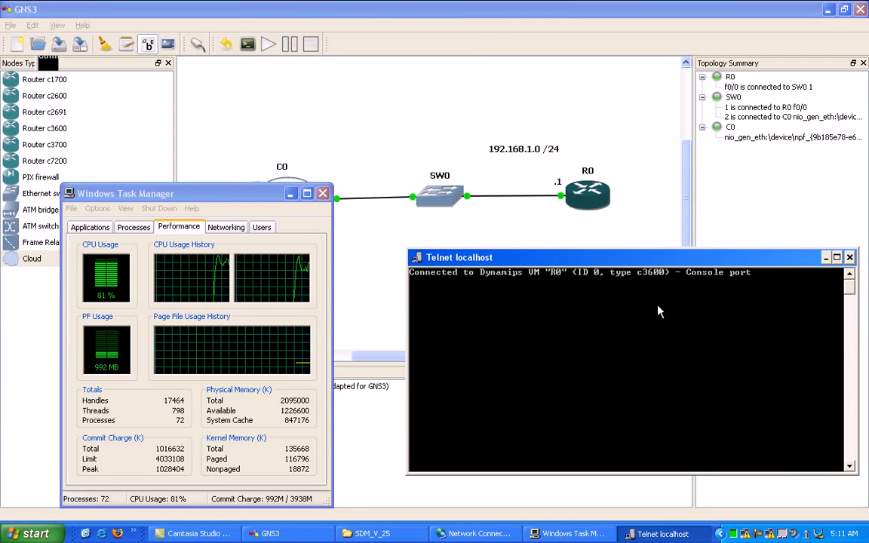
Answer no to the initial configuration dialog in R0's console and bring up the router prompt
key("Return")
type("no")
key("Return")
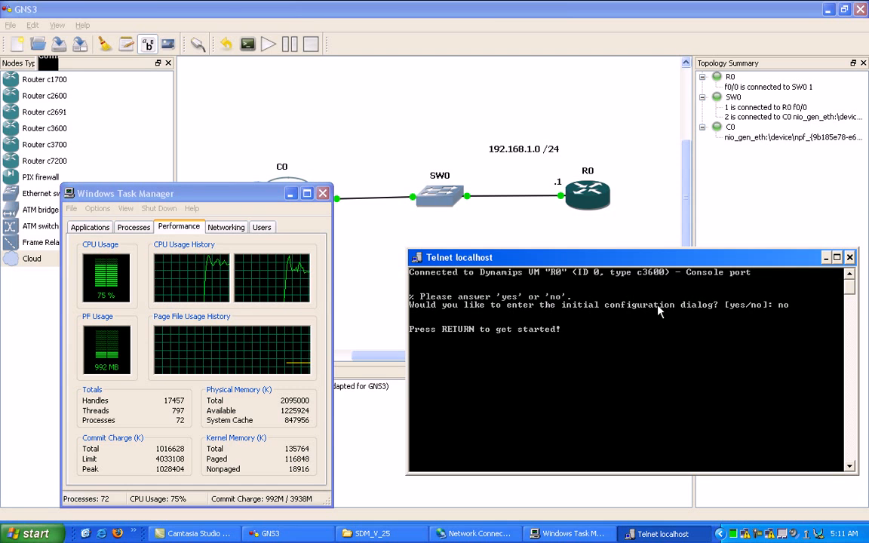
key("Return")
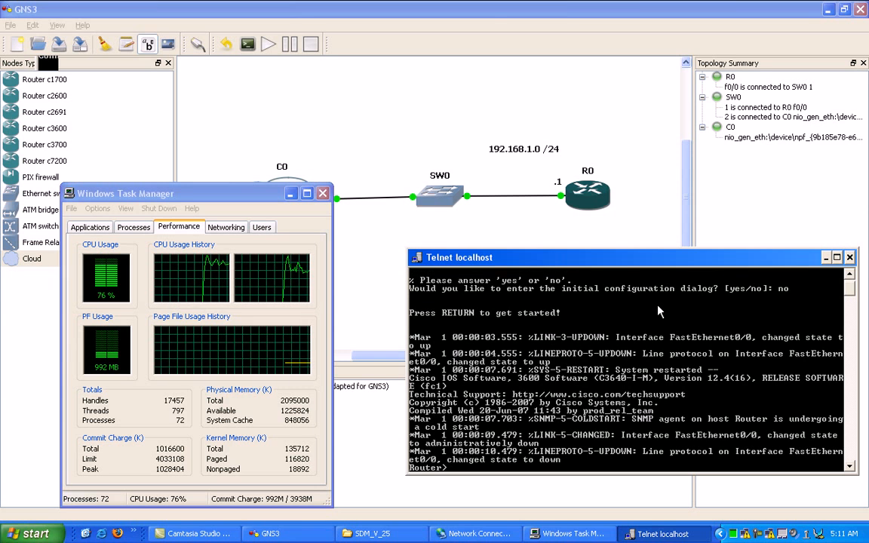
key("Return")
key("Return")
key("Return")
key("Return")
key("Return")
key("Return")
key("Return")
key("Return")
key("Return")
key("Return")
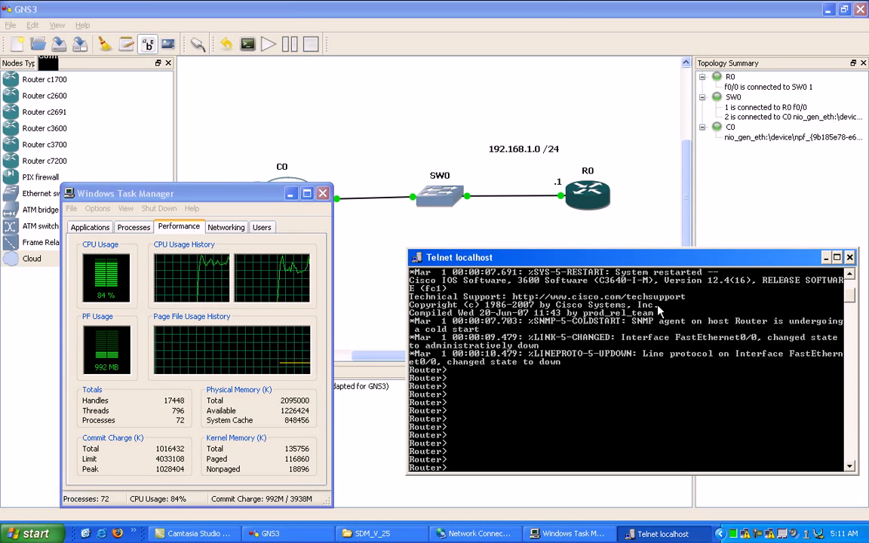
key("Return")
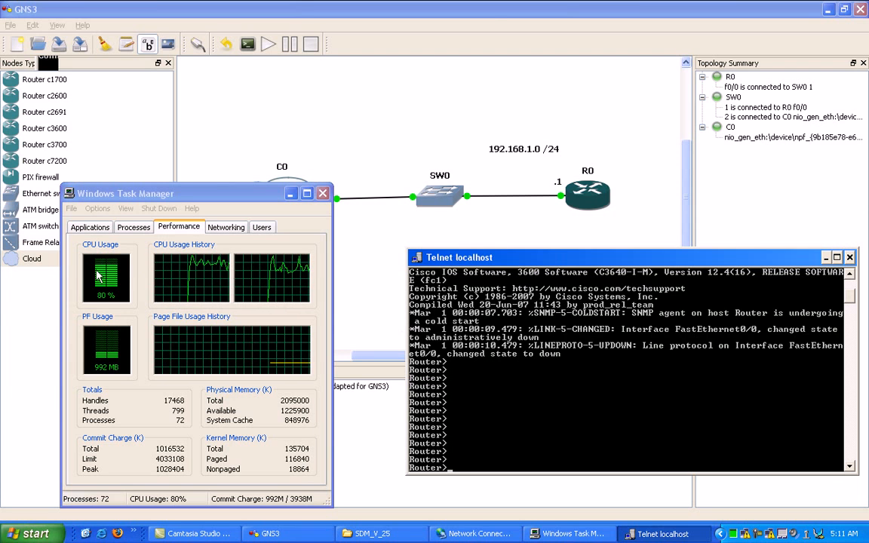
left_click(273, 193)
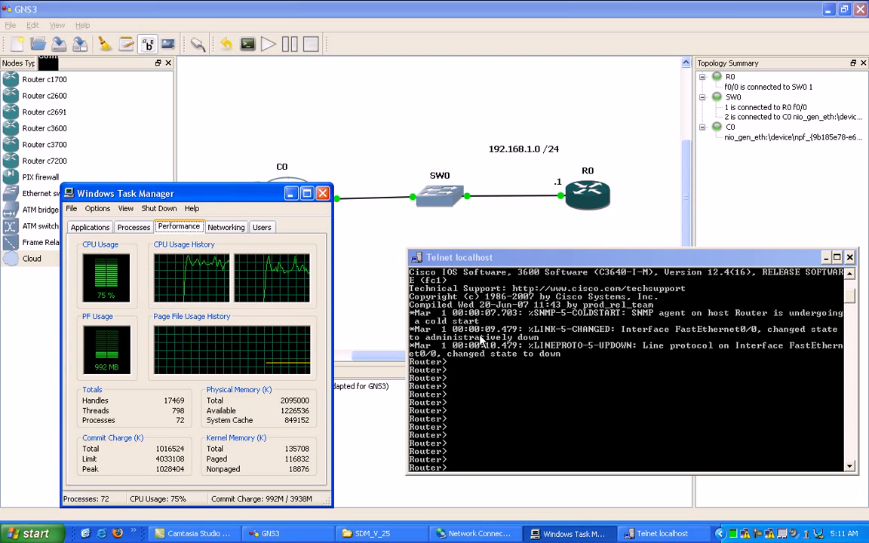
left_click(463, 431)
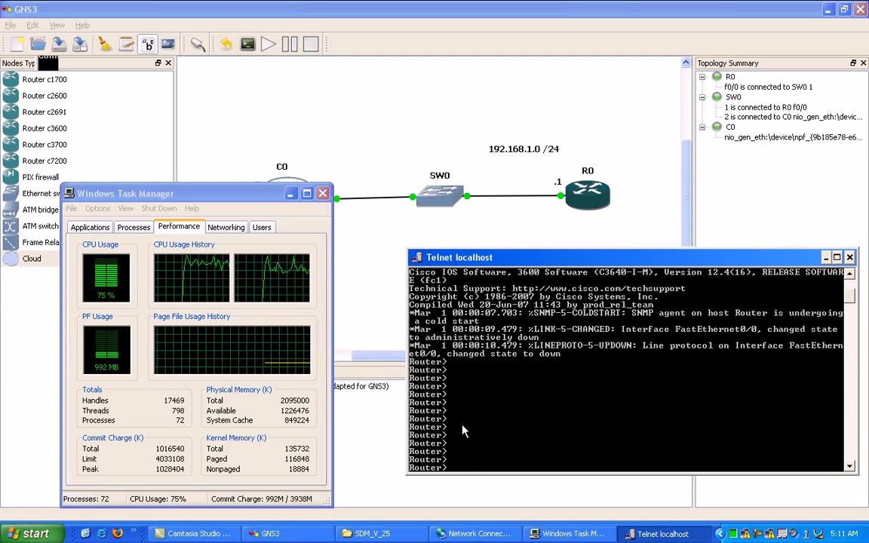
left_click(291, 195)
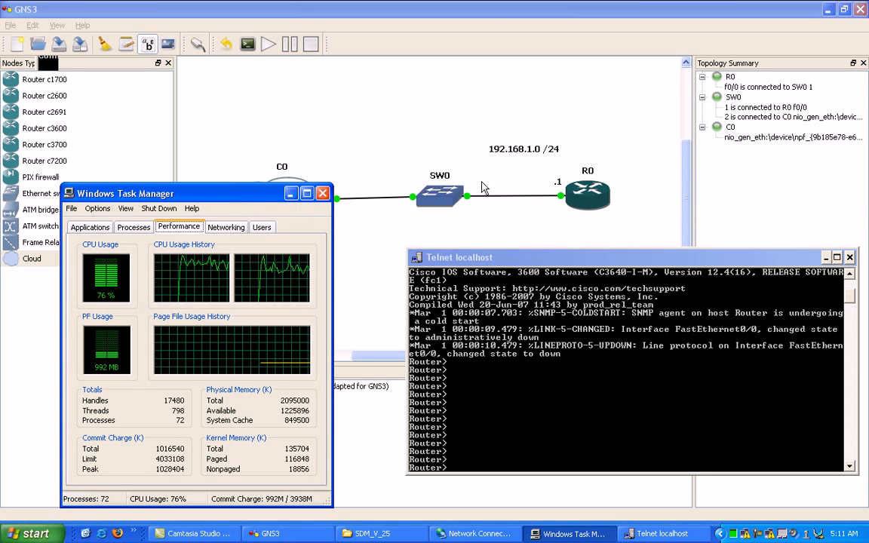
Start the Idle PC calculation for router R0, agreeing to calculate a new value
left_click(586, 209)
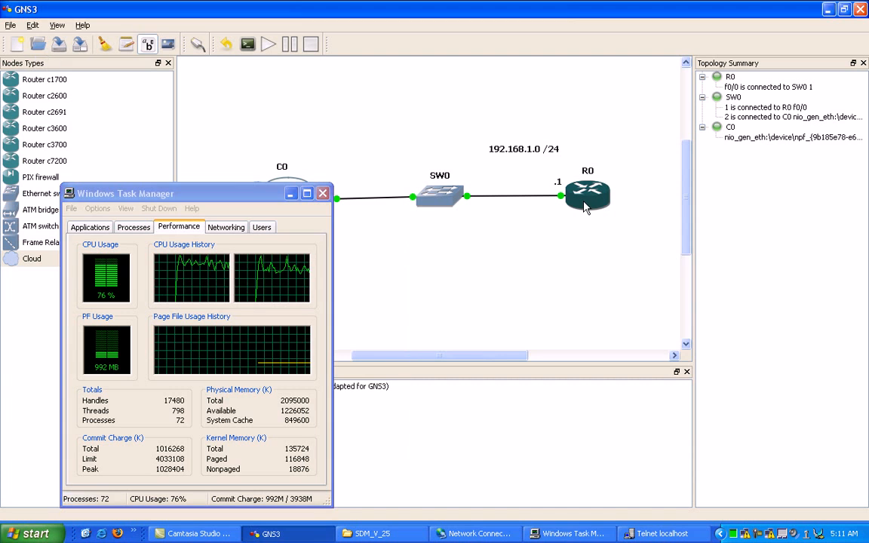
right_click(590, 203)
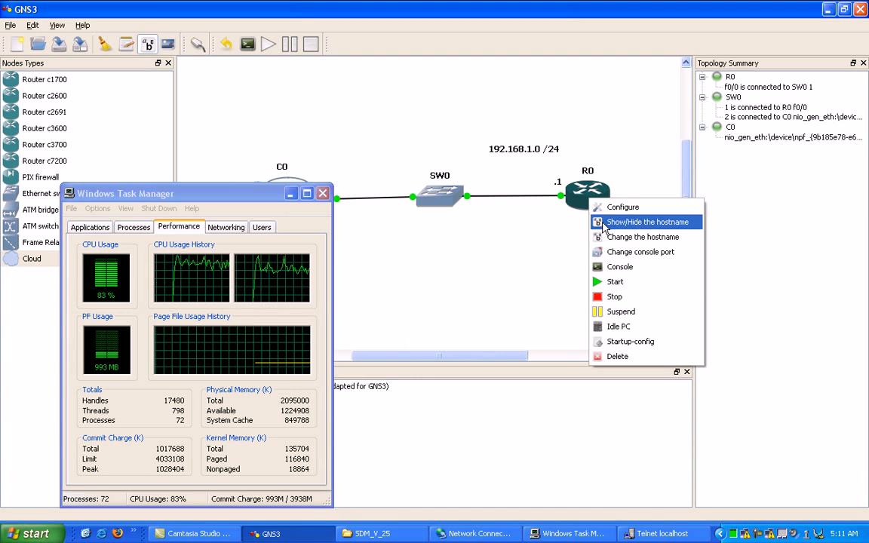
left_click(611, 326)
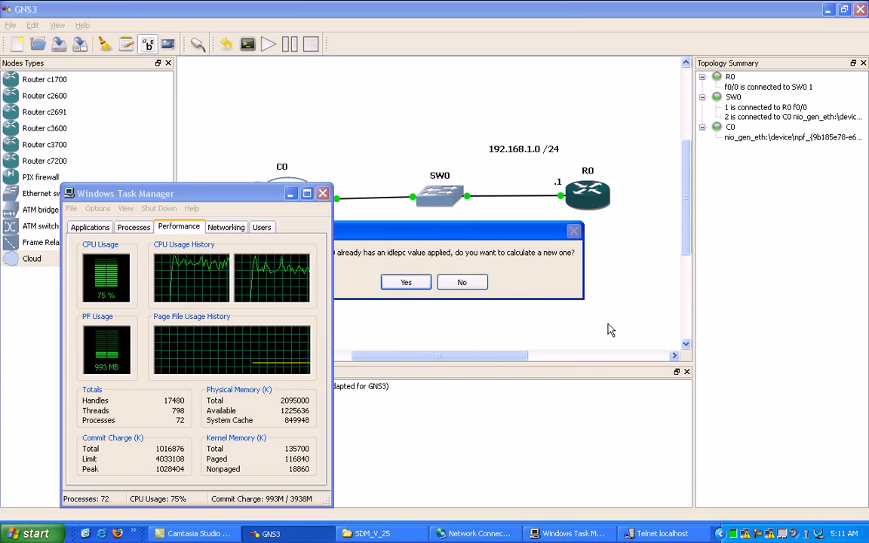
left_click_drag(434, 215, 591, 289)
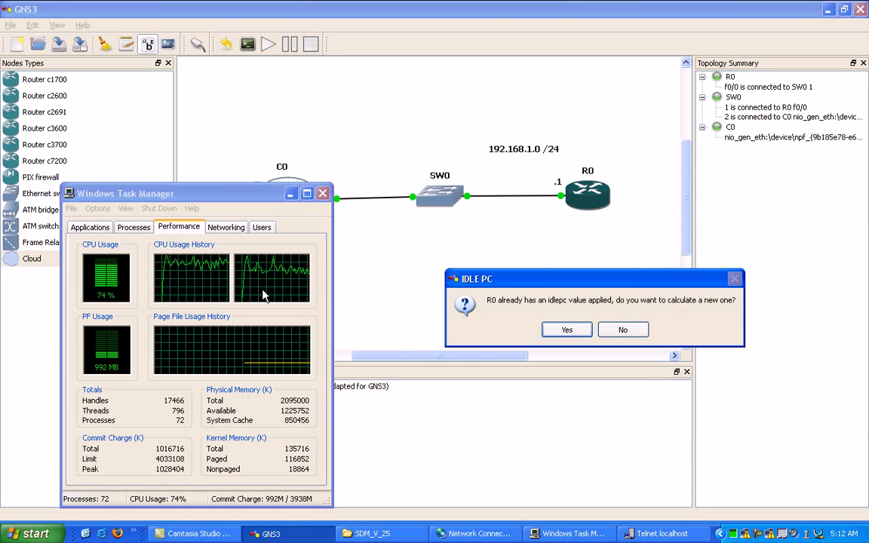
left_click(567, 331)
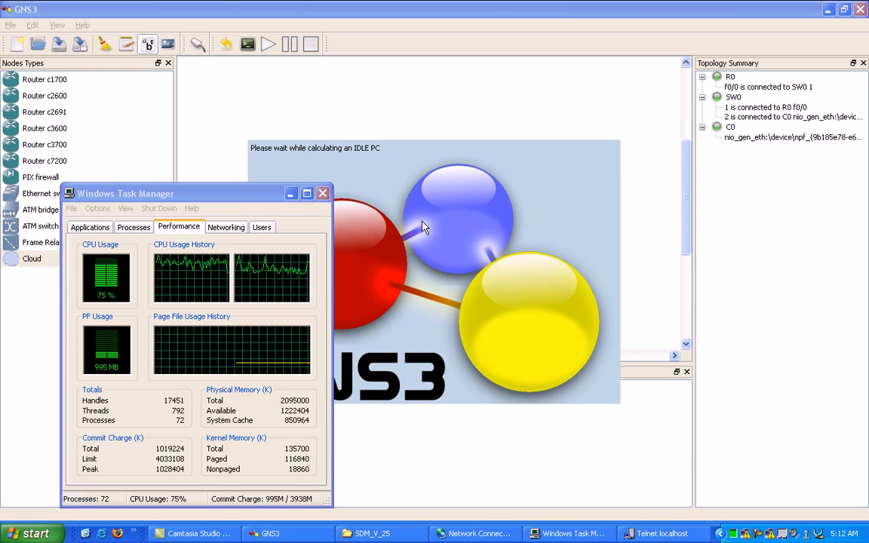
left_click(653, 534)
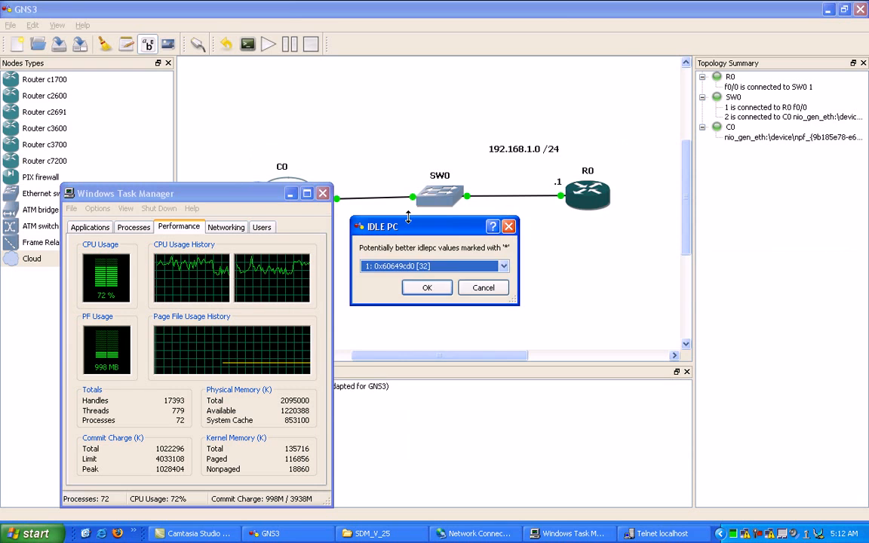
Apply the starred Idle PC value 0x605c53d4 to R0 and dismiss the message
left_click(457, 268)
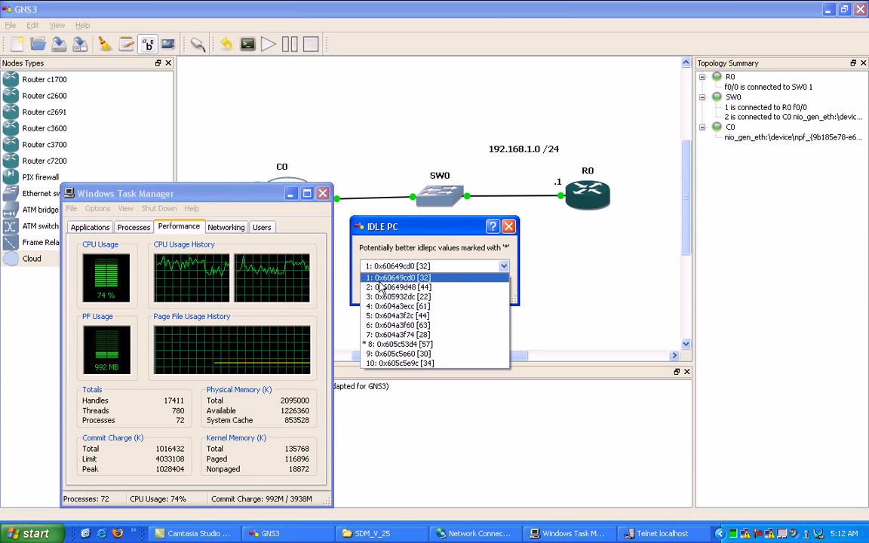
left_click(380, 346)
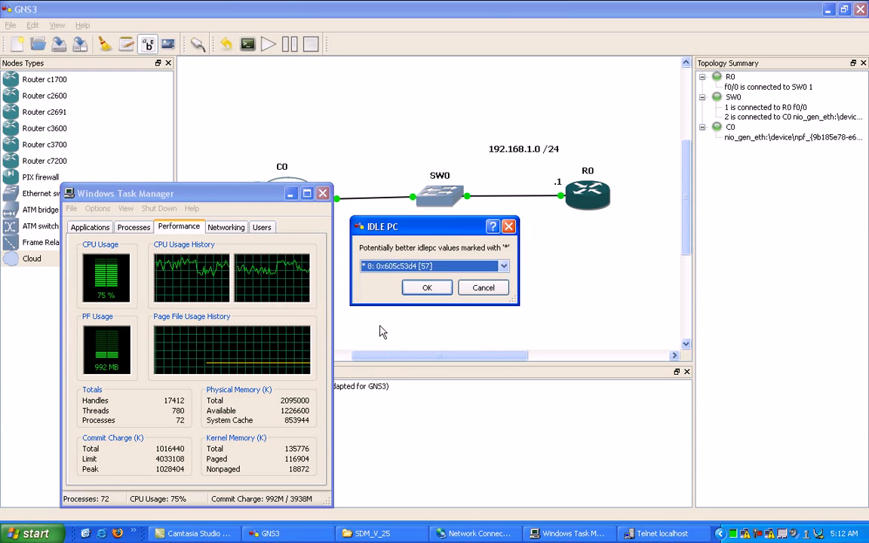
left_click(424, 288)
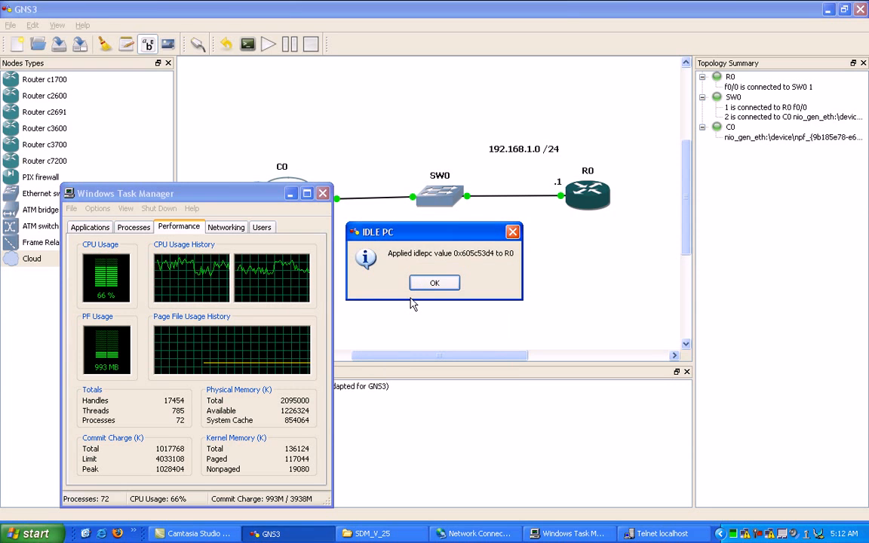
left_click(433, 284)
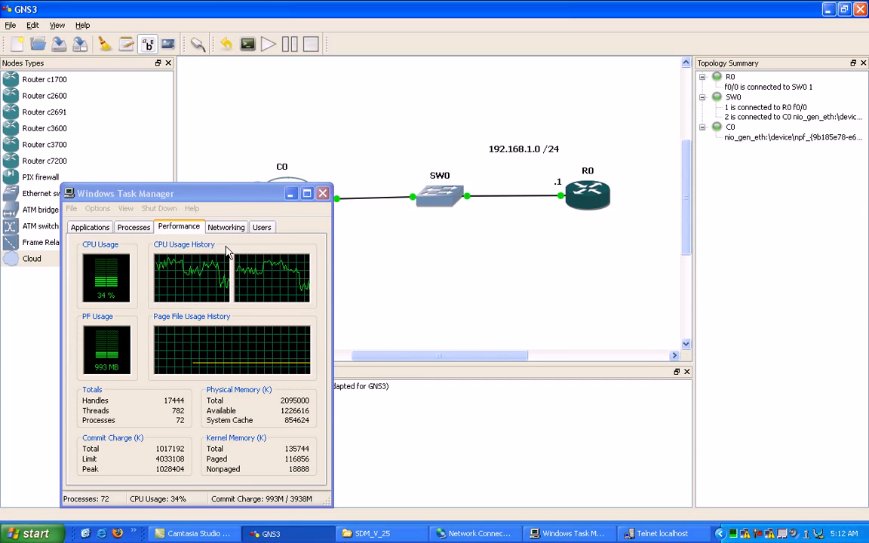
Close Windows Task Manager and bring R0's Telnet console to the front
left_click_drag(261, 198, 275, 199)
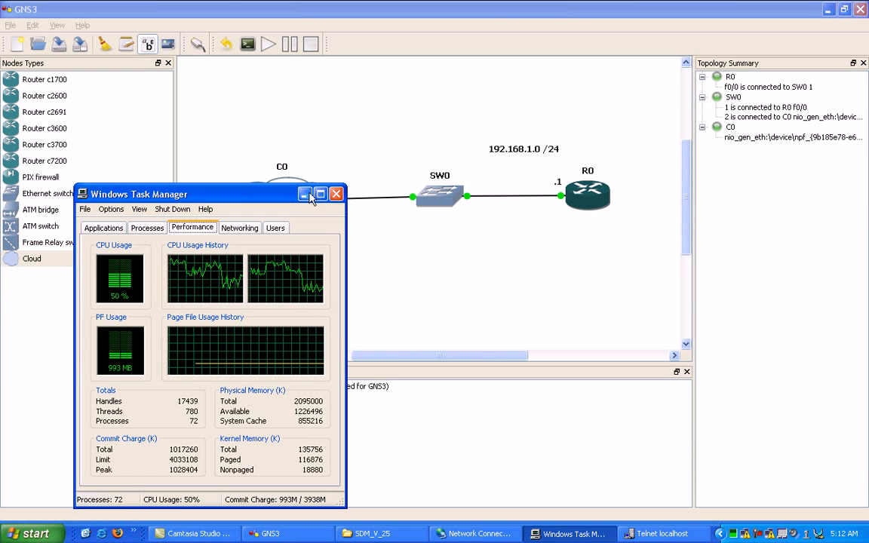
left_click(337, 196)
left_click(634, 534)
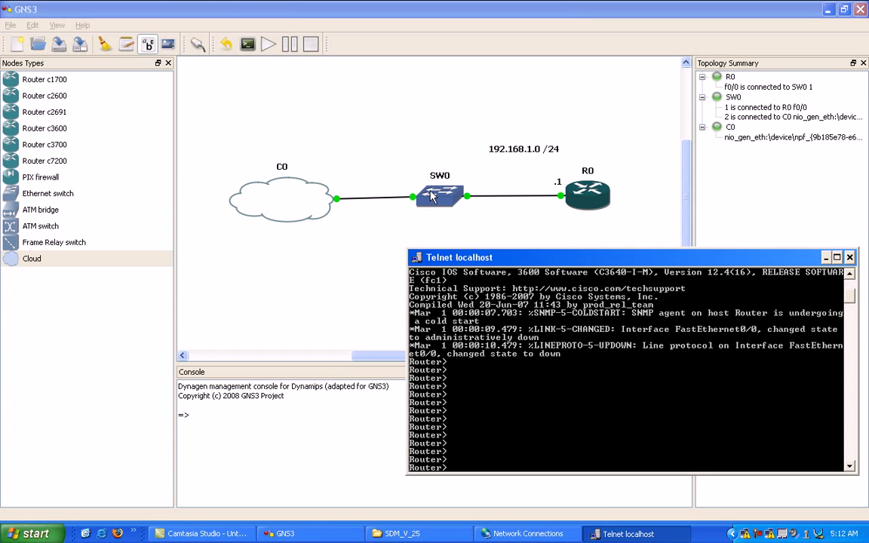
Enter privileged mode with en, enter global configuration with config t, and set the router's hostname to R0
type("en")
key("Return")
type("config t")
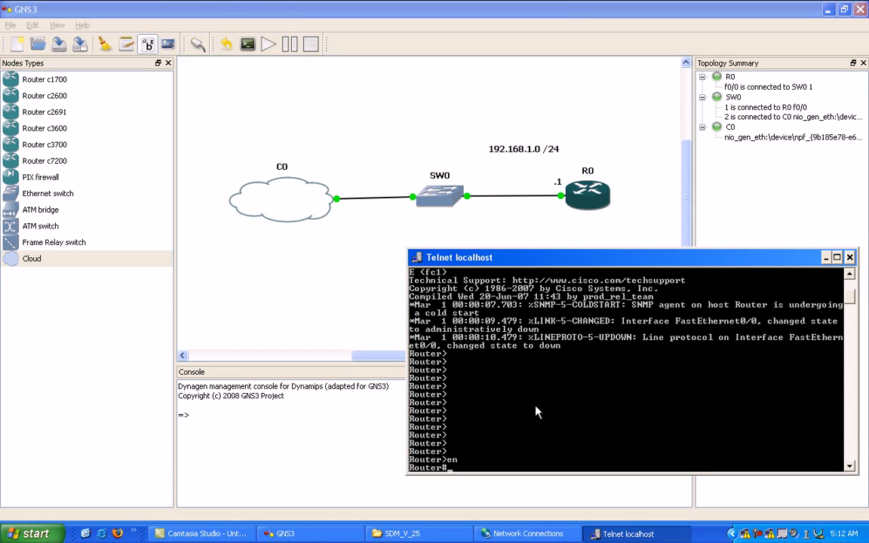
key("Return")
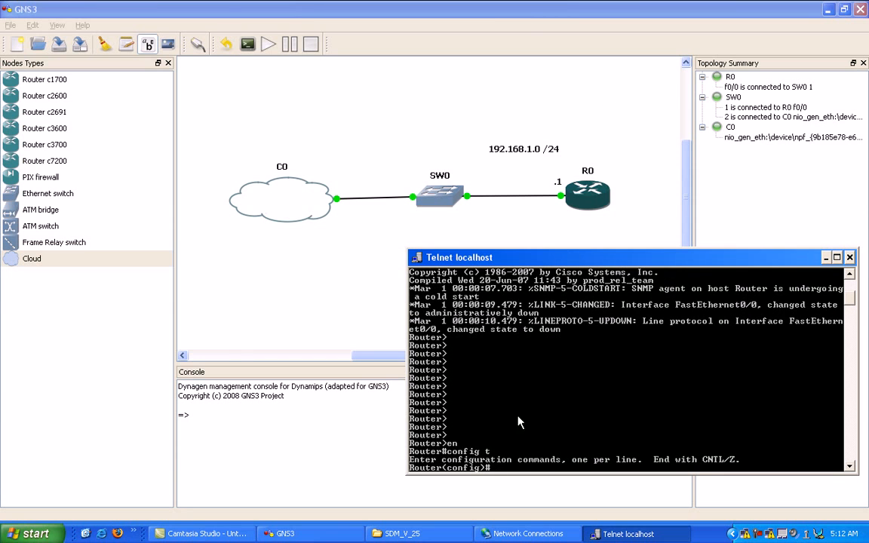
type("host")
key("Tab")
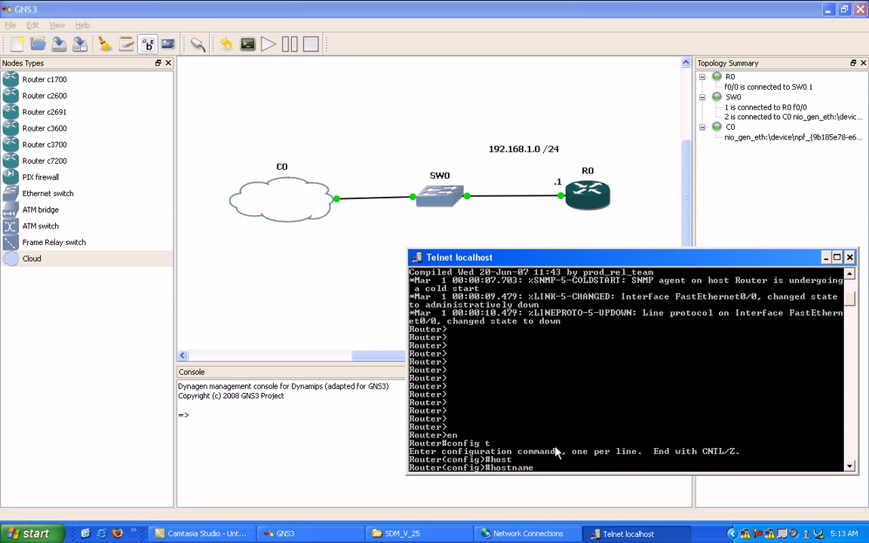
key("Return")
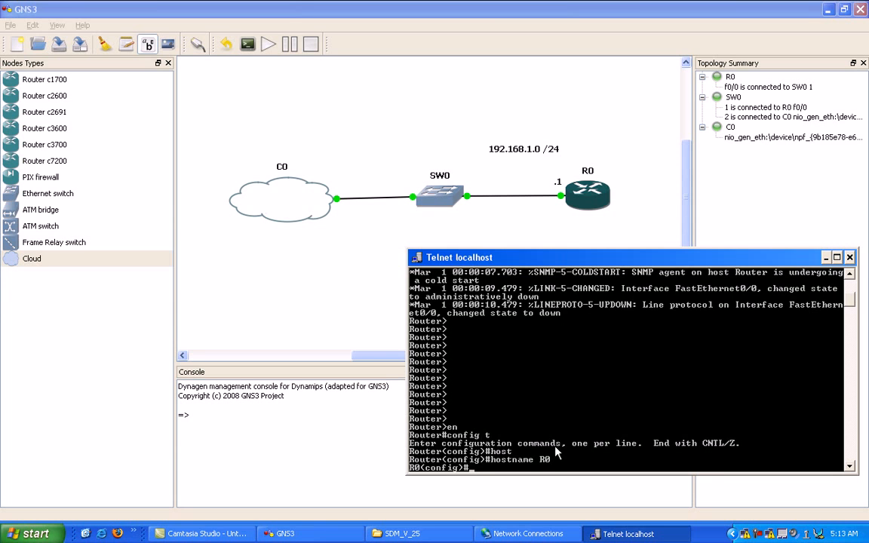
Assign IP address 192.168.1.1 with mask 255.255.255.0 to interface fa0/0
type("int fa0/0")
key("Return")
type("ip address")
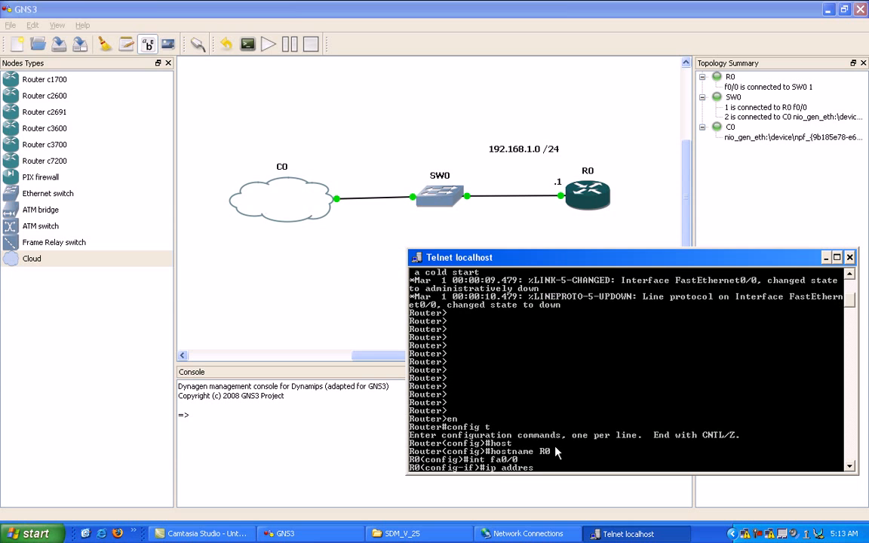
key("Tab")
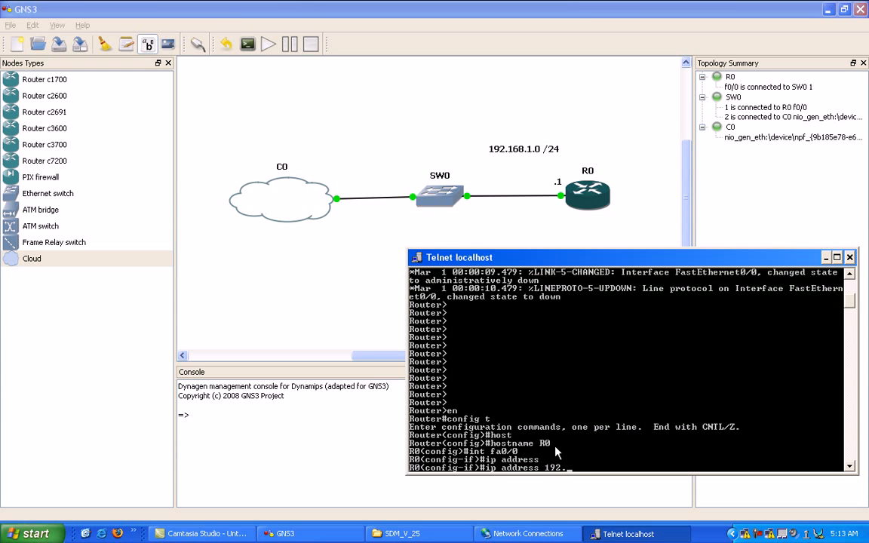
type("192.168.1.1 255.255.255.0")
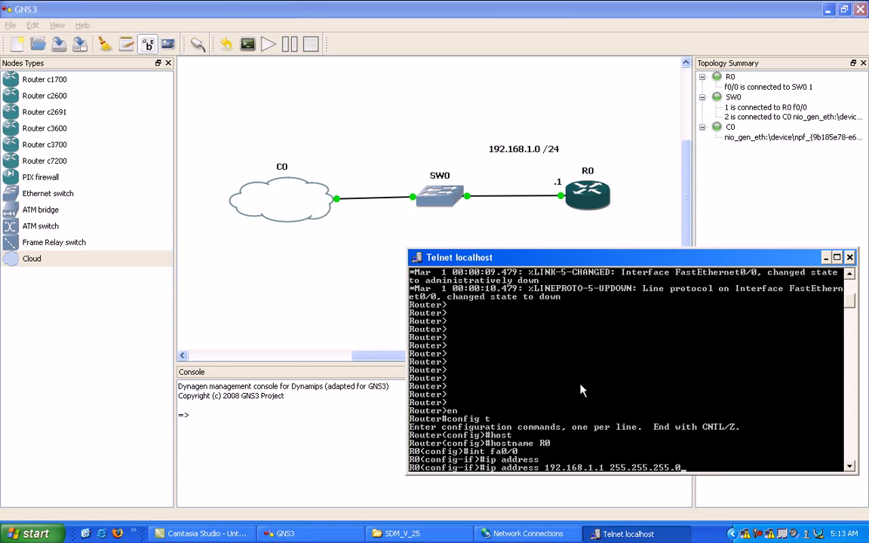
key("Return")
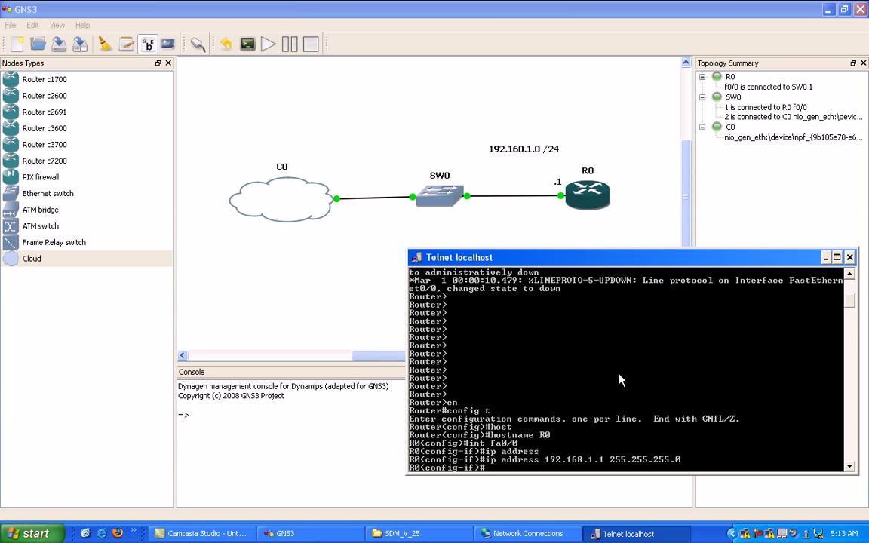
Enable interface fa0/0 with no shutdown and leave configuration mode with end
type("no shut")
key("Tab")
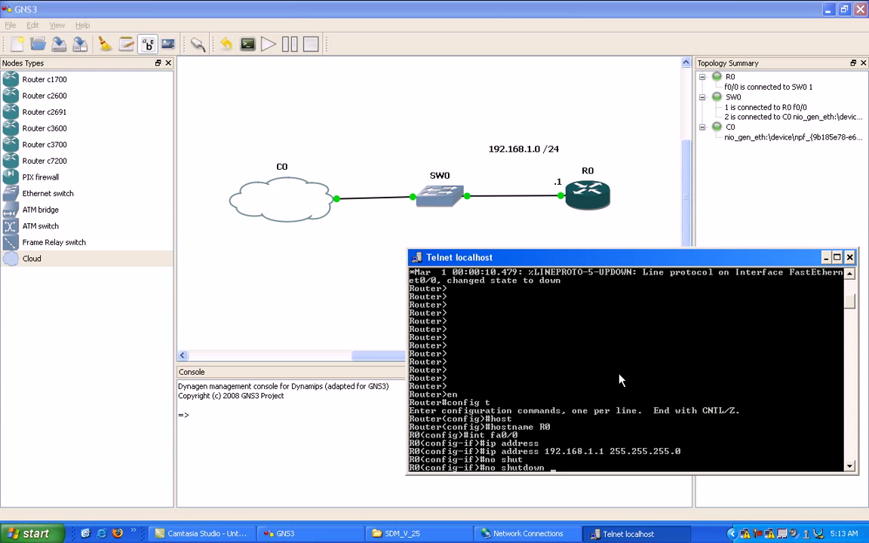
key("Return")
type("end")
key("Return")
Display the status of the configured interface with show int fa0/0
type("s")
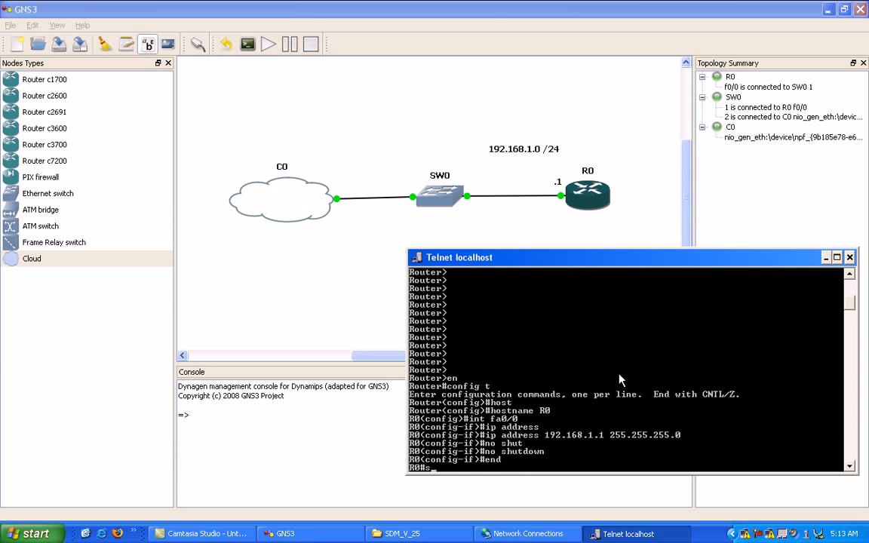
type("how int fa0/0")
key("Return")
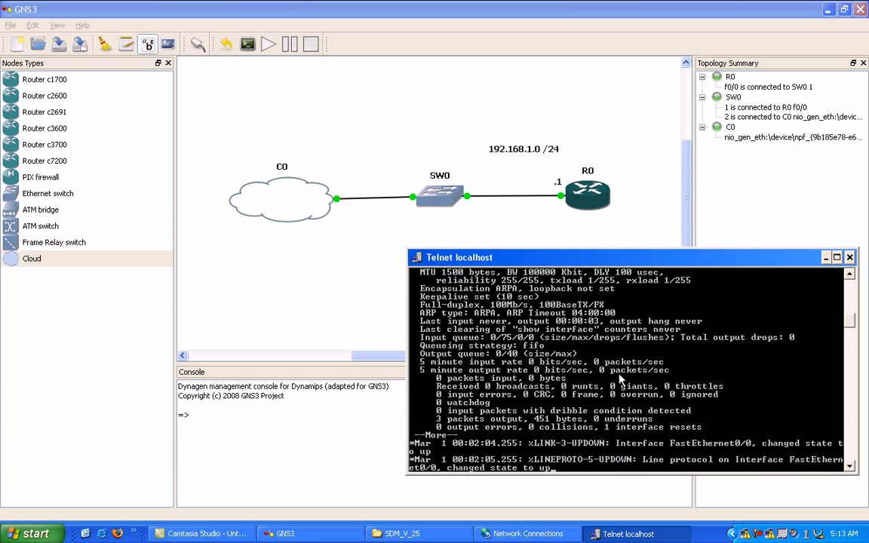
Page to the end of the output, rerun show int fa0/0, and examine the interface's line status and IP address
key("space")
key("Up")
key("Return")
key("space")
scroll(621, 377, "up", 1)
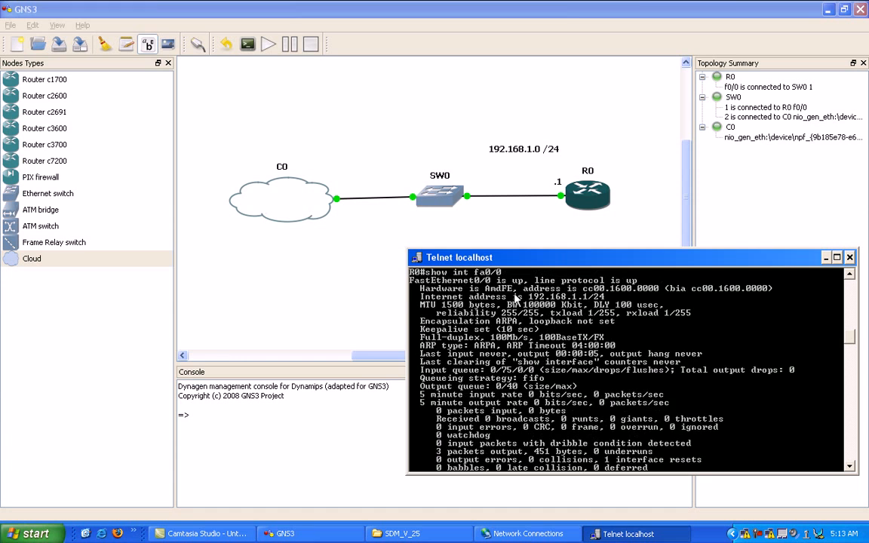
Run show int fa0/0 on R0 two more times and examine the interface's packet counters
key("Up")
key("Return")
key("space")
scroll(519, 337, "up", 2)
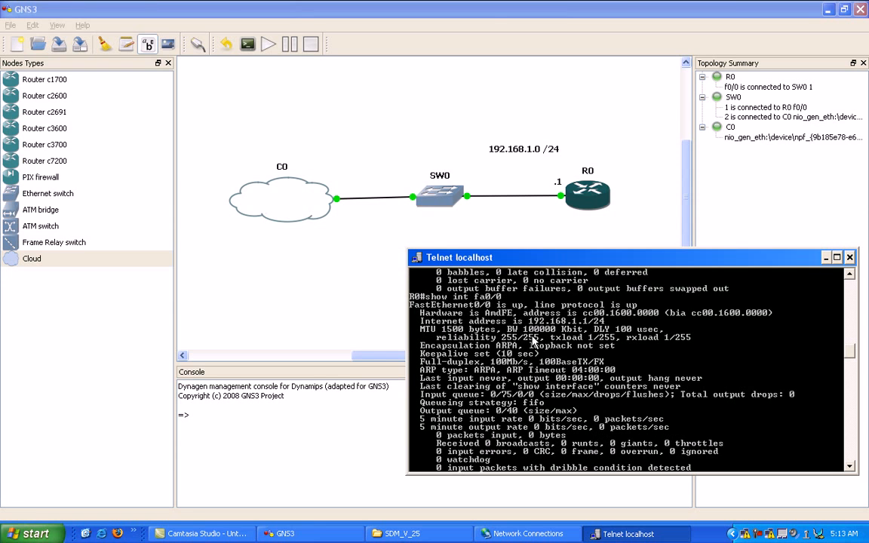
scroll(532, 342, "down", 3)
scroll(521, 349, "up", 1)
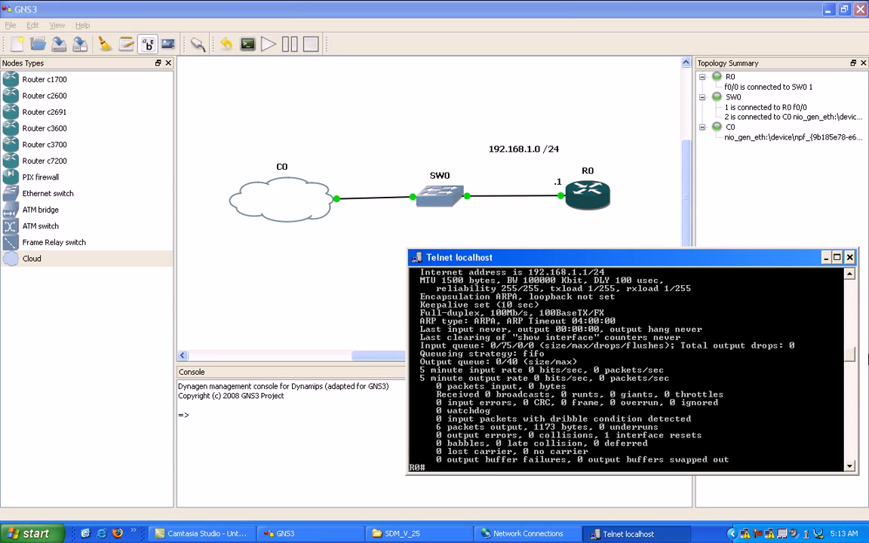
scroll(626, 355, "up", 2)
scroll(615, 356, "down", 1)
key("Up")
key("Return")
key("space")
Enter global configuration with config t, check the options of ip http server, and enable the HTTP server with it
type("config t")
key("Return")
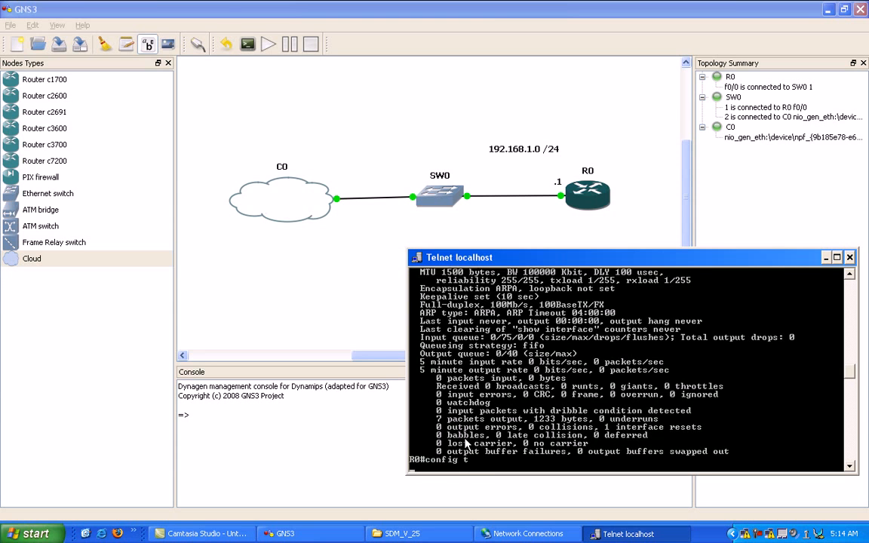
type("ip ht")
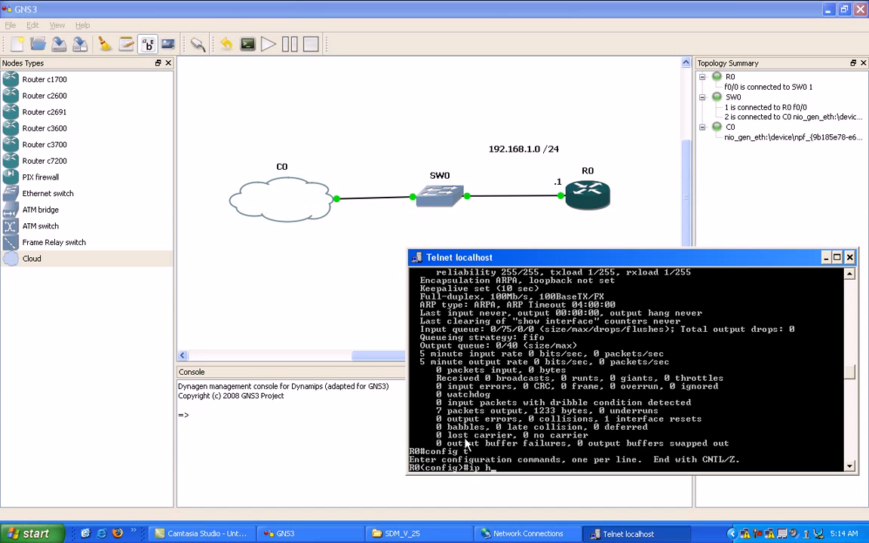
key("Tab")
type("ser")
key("Tab")
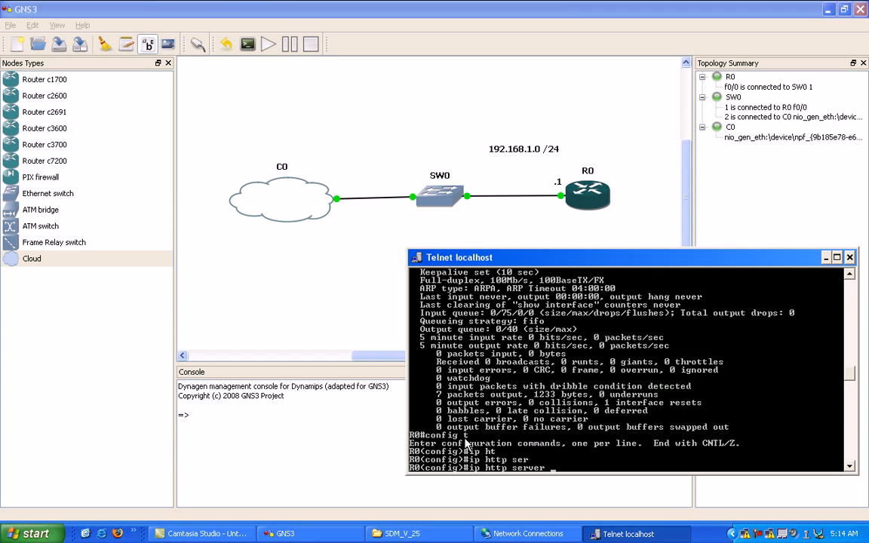
type("?")
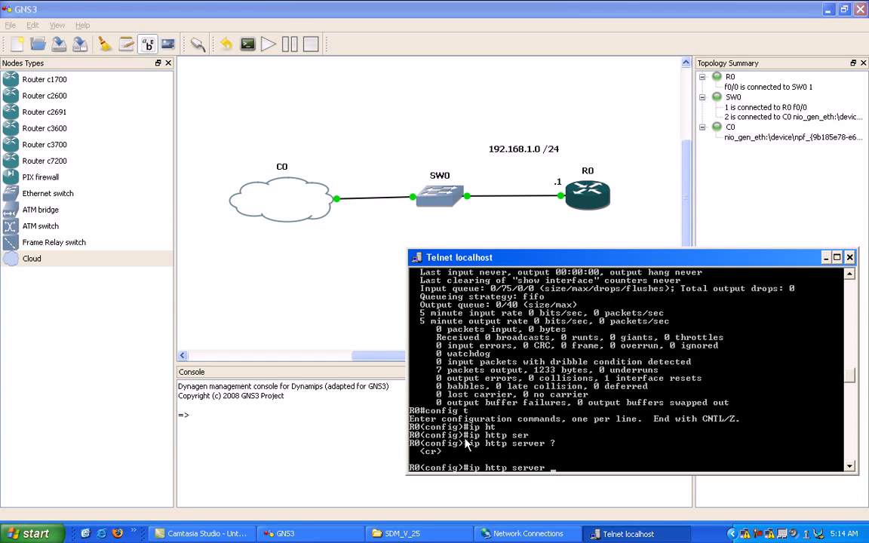
key("Return")
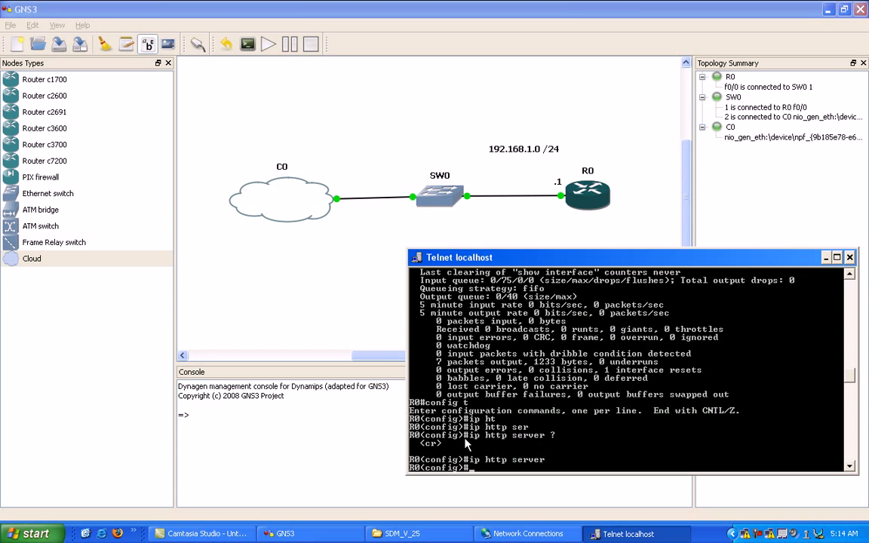
Leave configuration mode with end and bring up a clean privileged prompt on R0
type("end")
key("Return")
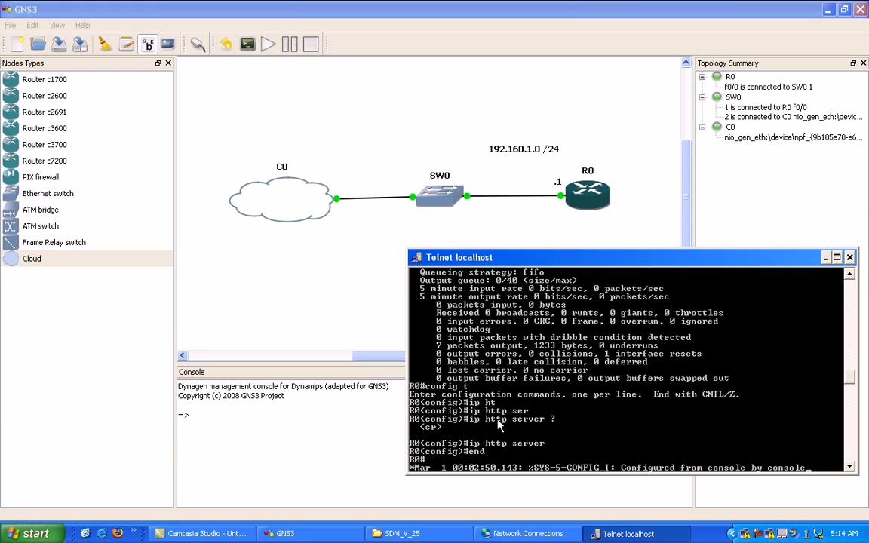
key("Return")
key("Return")
key("Return")
key("Return")
key("Return")
key("Return")
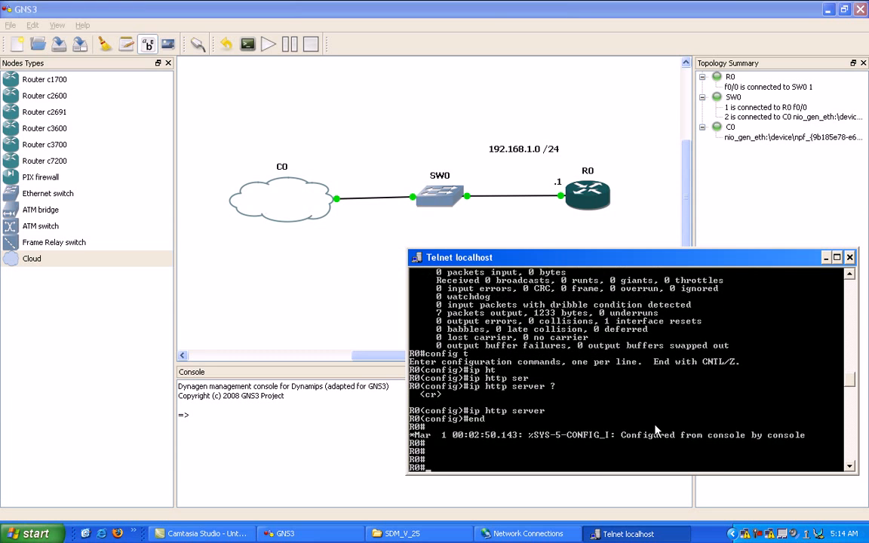
key("Return")
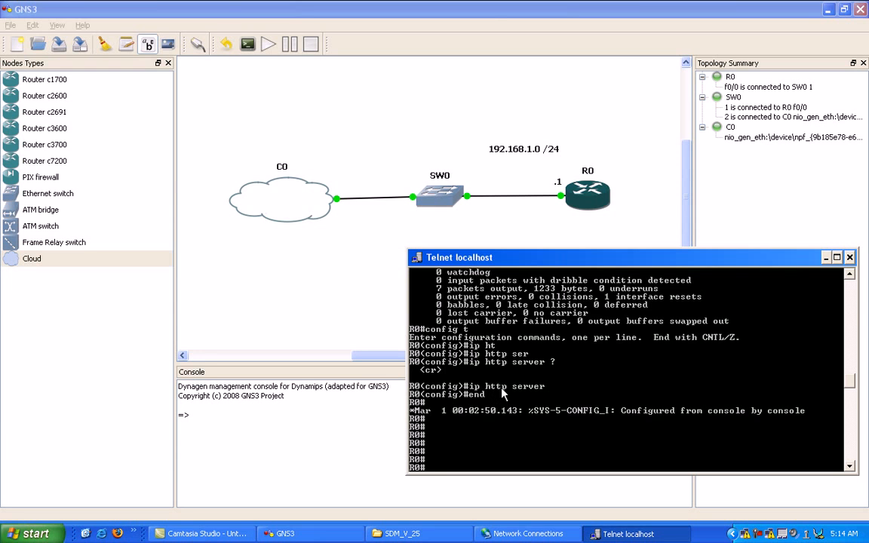
key("Return")
key("Return")
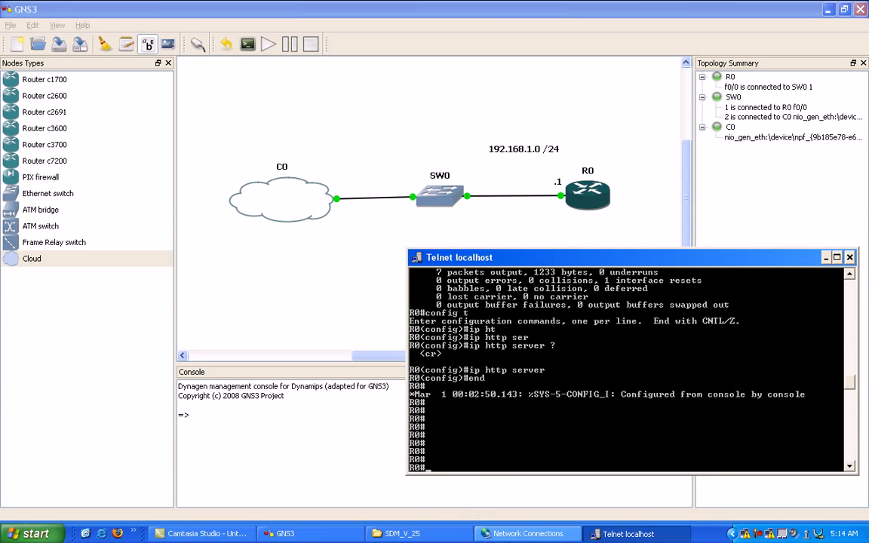
Switch to the Network Connections window, select Local Area Connection 2, and reposition the window over the topology
left_click(531, 534)
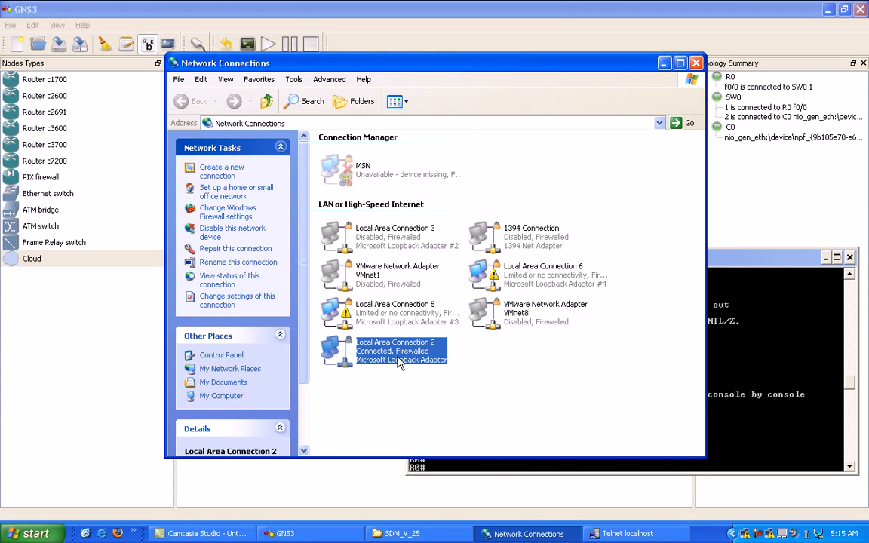
right_click(399, 360)
left_click(505, 354)
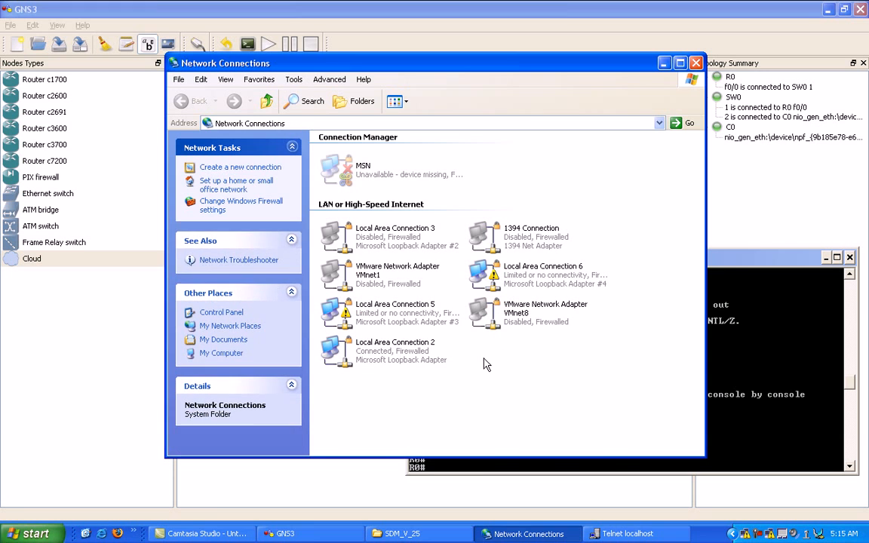
left_click(401, 360)
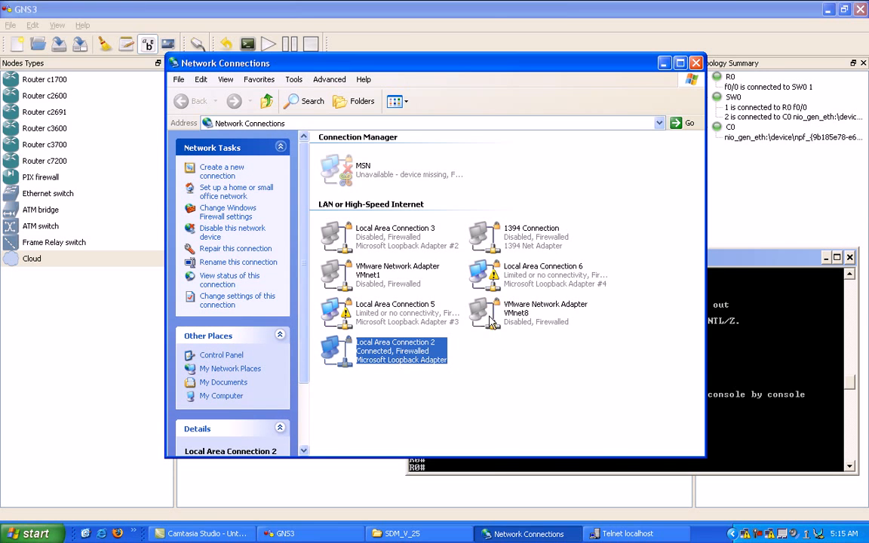
left_click_drag(541, 66, 622, 202)
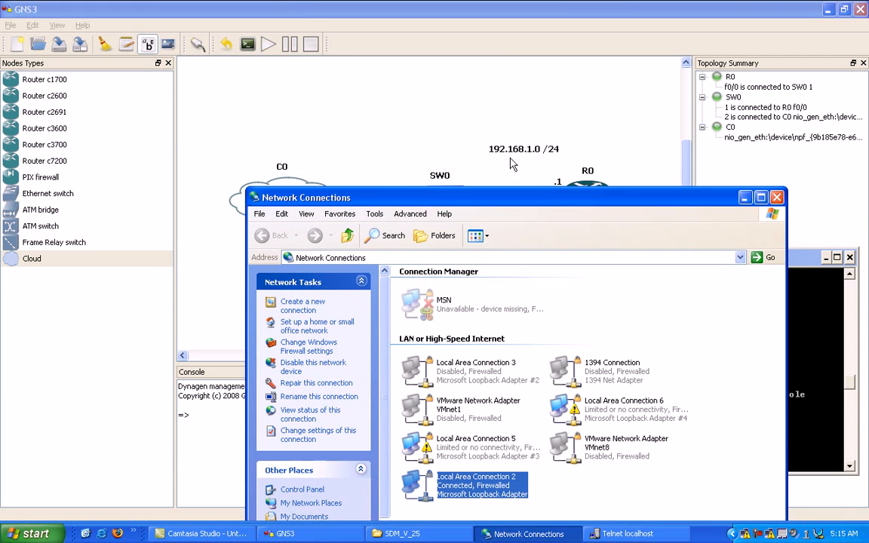
left_click_drag(544, 204, 499, 116)
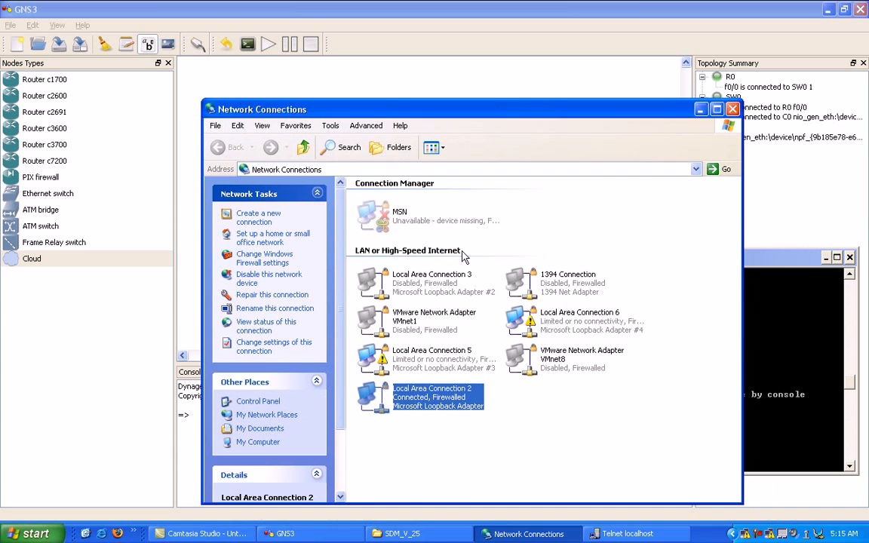
Open the TCP/IP settings of Local Area Connection 2 and confirm static address 192.168.1.50 with mask 255.255.255.0
right_click(424, 400)
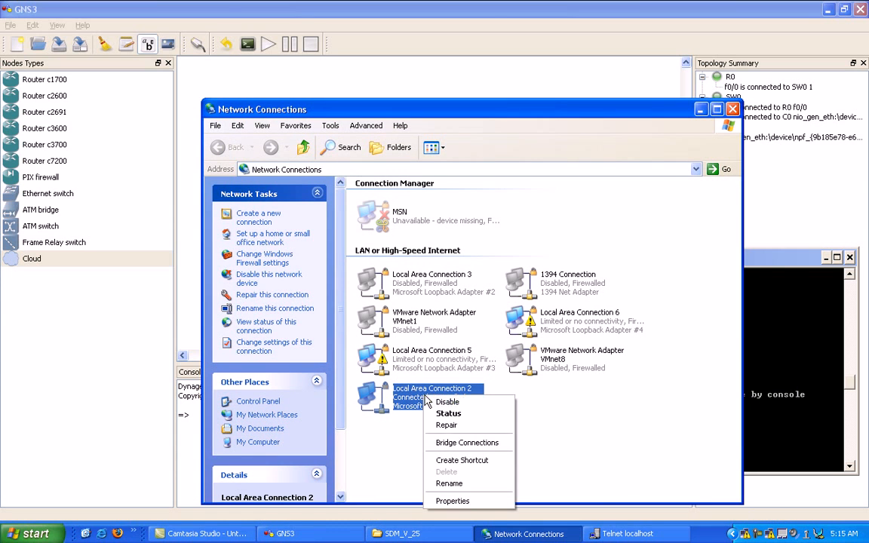
left_click(453, 501)
scroll(120, 190, "down", 1)
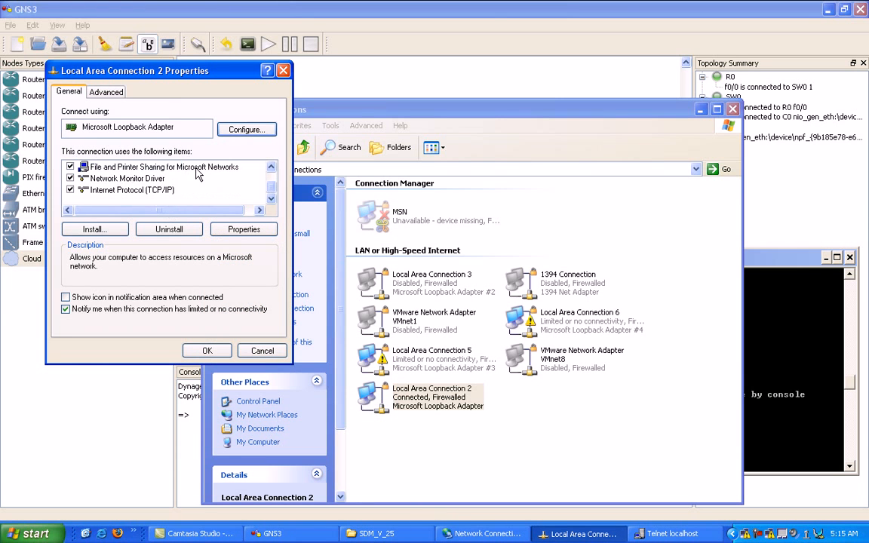
left_click(120, 190)
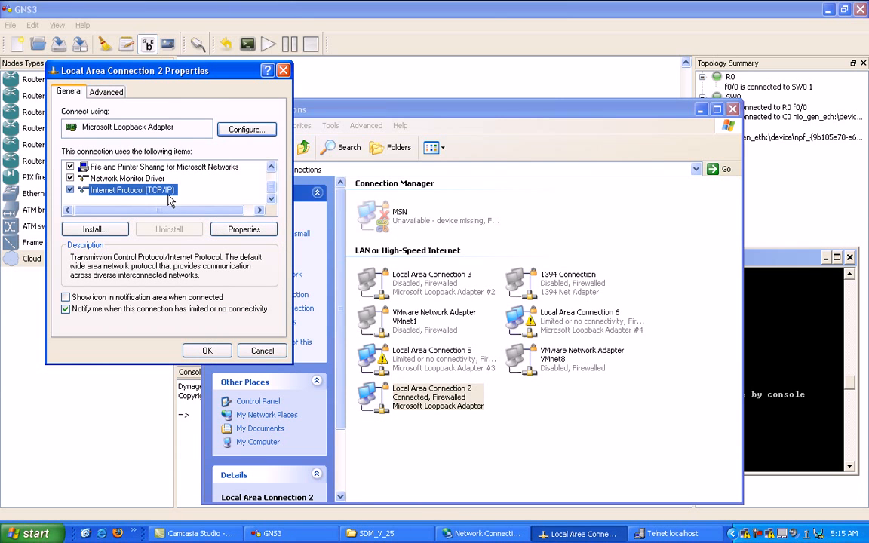
left_click(230, 229)
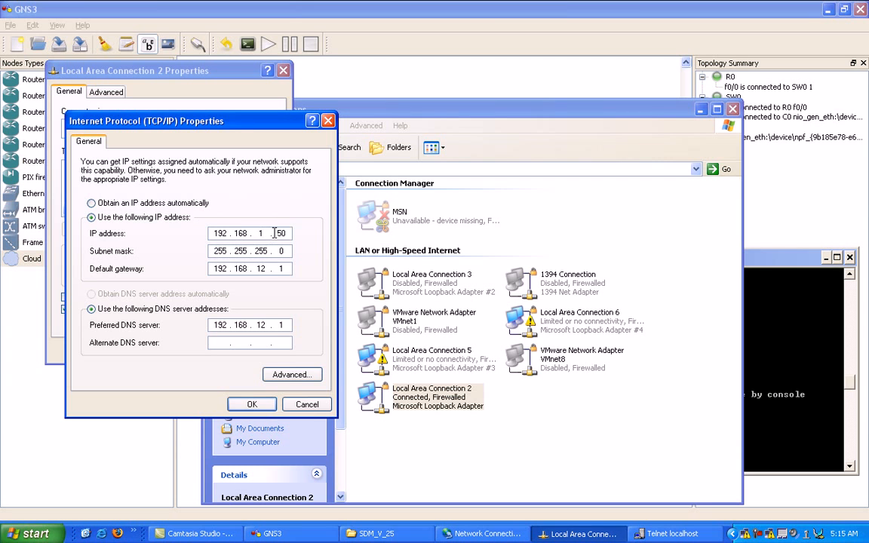
left_click(265, 269)
left_click(253, 404)
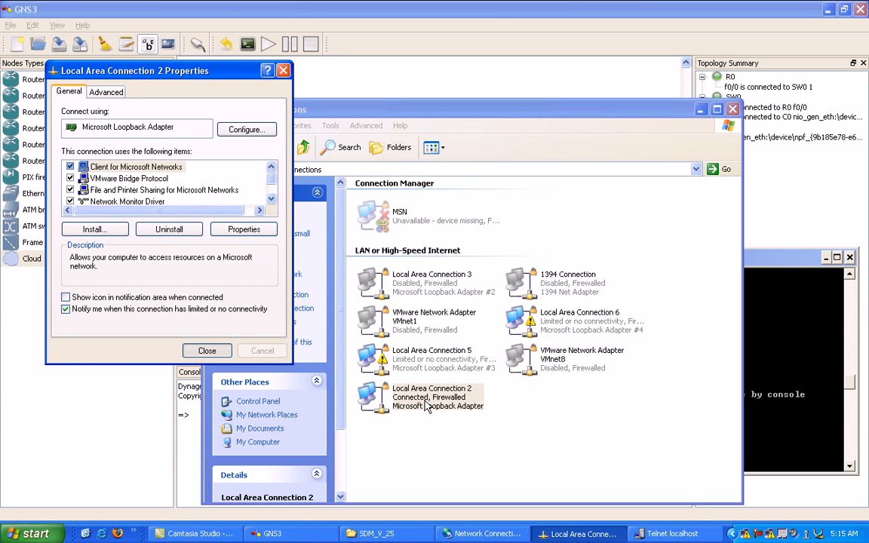
Return to R0's Telnet console and run show int fa0/0 three times to check for incoming packets
left_click(759, 362)
type("show int fa0/0")
key("Return")
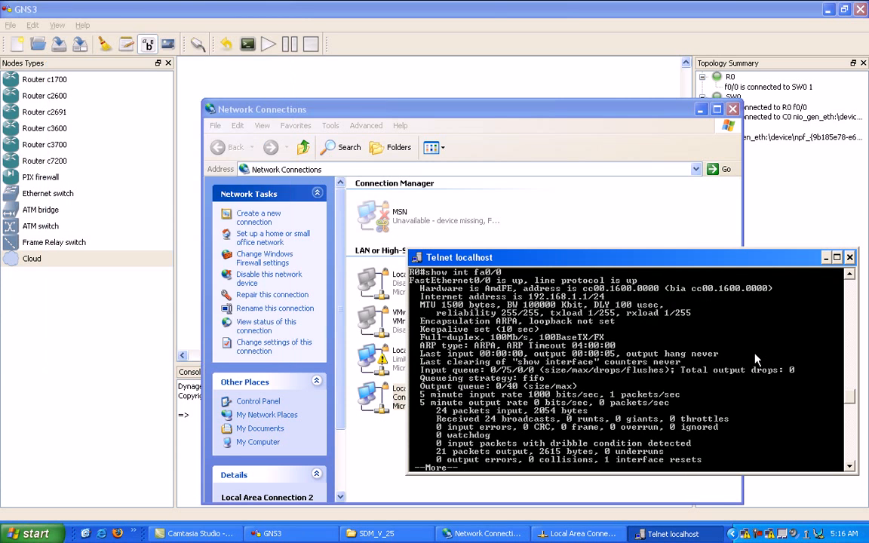
key("space")
key("Up")
key("Return")
key("space")
key("Up")
key("Return")
key("space")
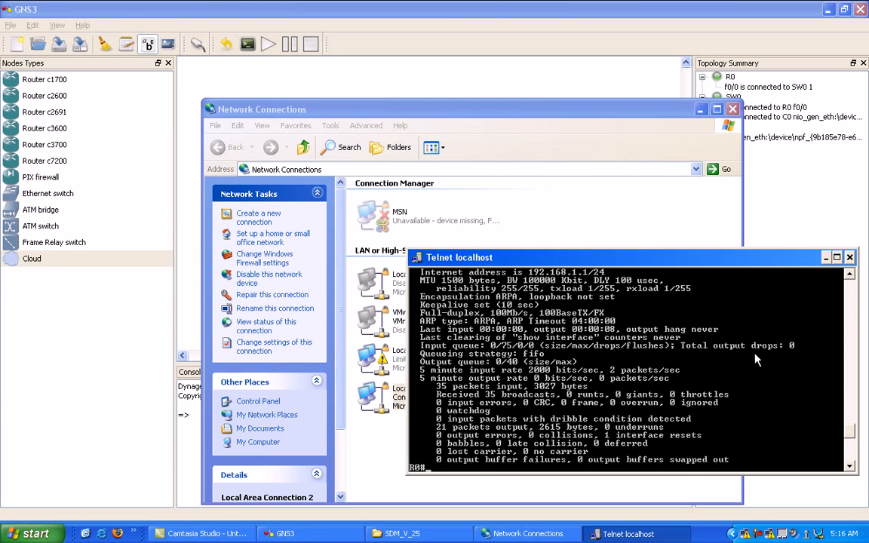
Repeat show int fa0/0 six more times to monitor how the input and output packet counters change
key("Up")
key("Return")
key("space")
key("Up")
key("Return")
key("space")
key("Up")
key("Return")
key("space")
key("Up")
key("Return")
key("space")
key("Up")
key("Return")
key("space")
key("Up")
key("Return")
key("space")
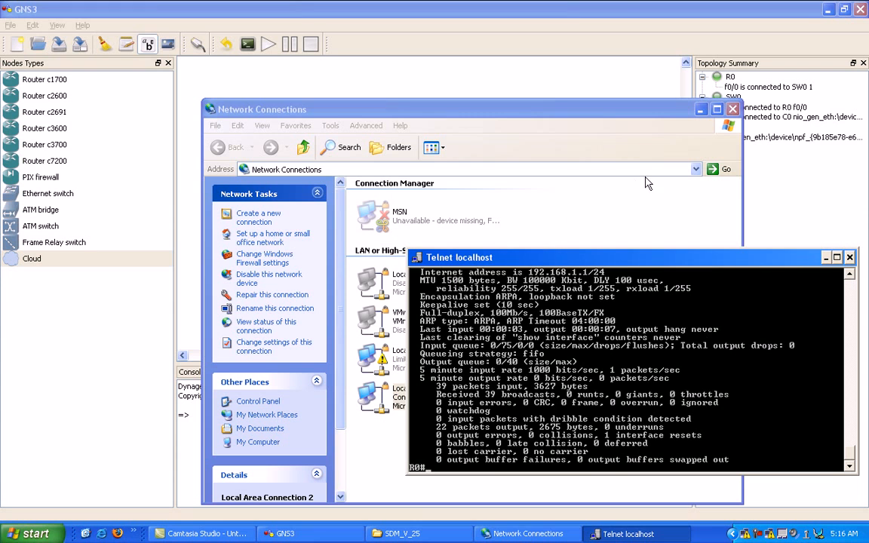
Minimize the Network Connections window, open a Windows command prompt with cmd, and place it beside the Telnet console
left_click(689, 122)
left_click(700, 110)
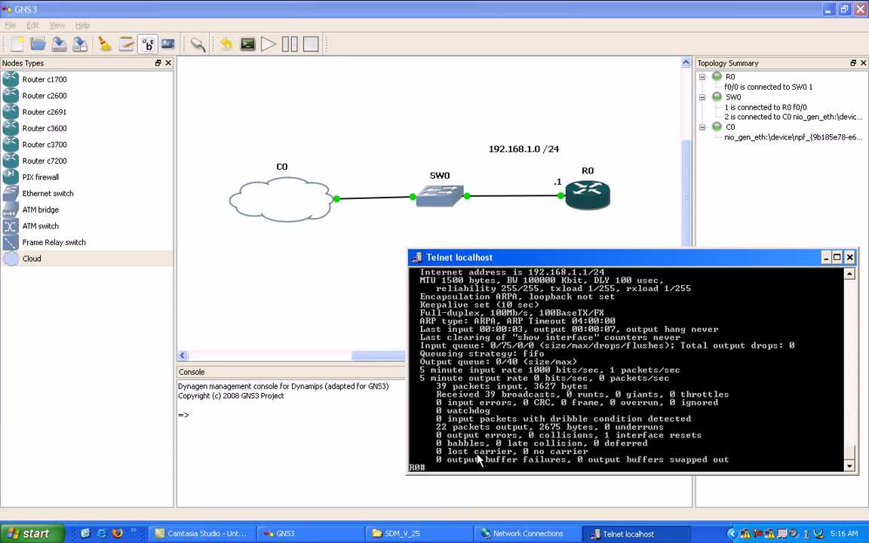
left_click(19, 535)
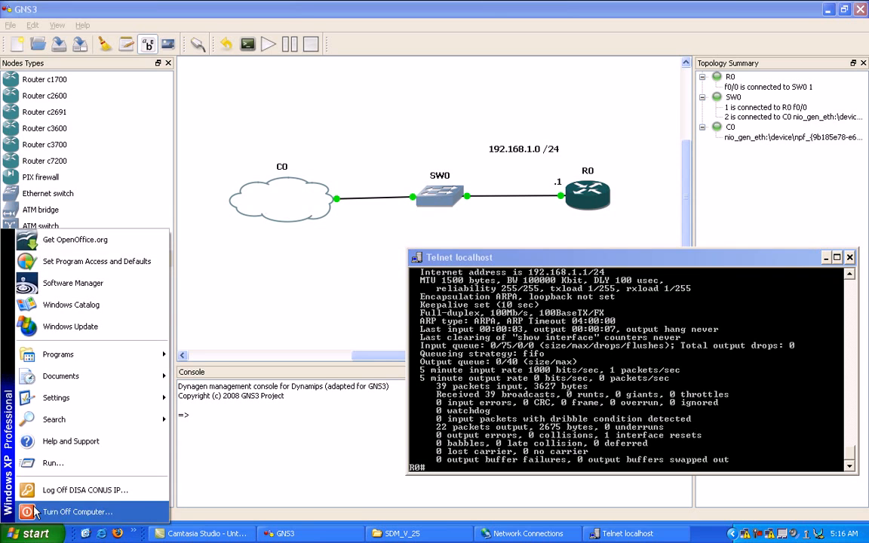
left_click(128, 460)
type("cmd")
key("Return")
left_click_drag(295, 89, 278, 296)
Ping R0 at 192.168.1.1 from the command prompt, then abort the ping
type("ping 192.168.1.1")
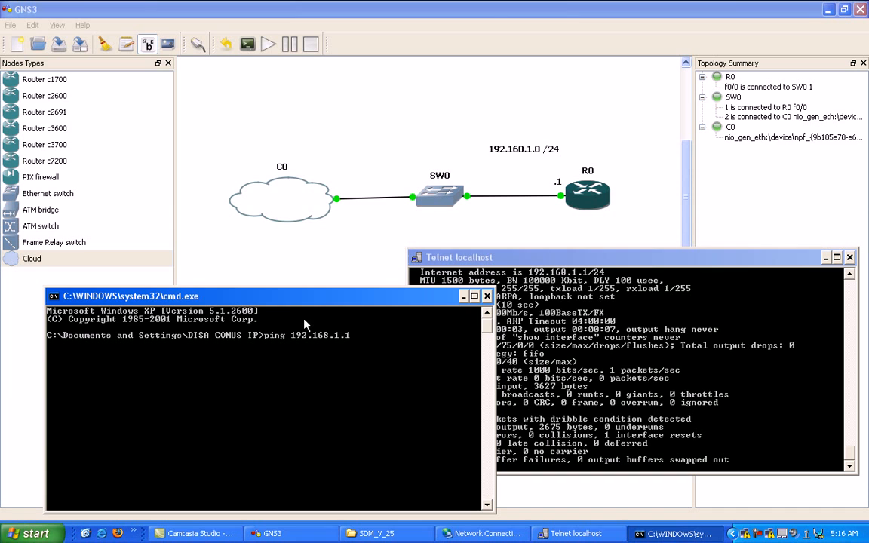
key("Return")
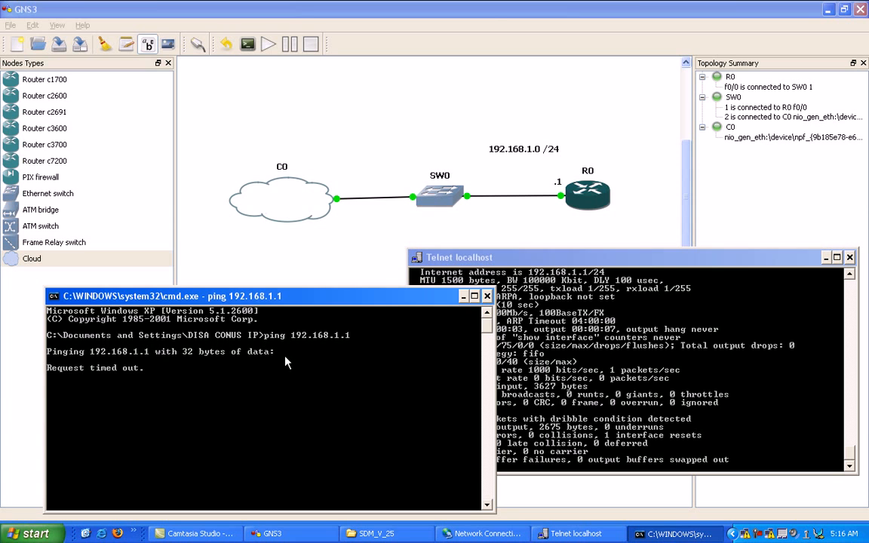
key("ctrl+c")
Ping the loopback adapter at 192.168.1.50 from R0's Telnet console
left_click(575, 408)
type("ping 192.1")
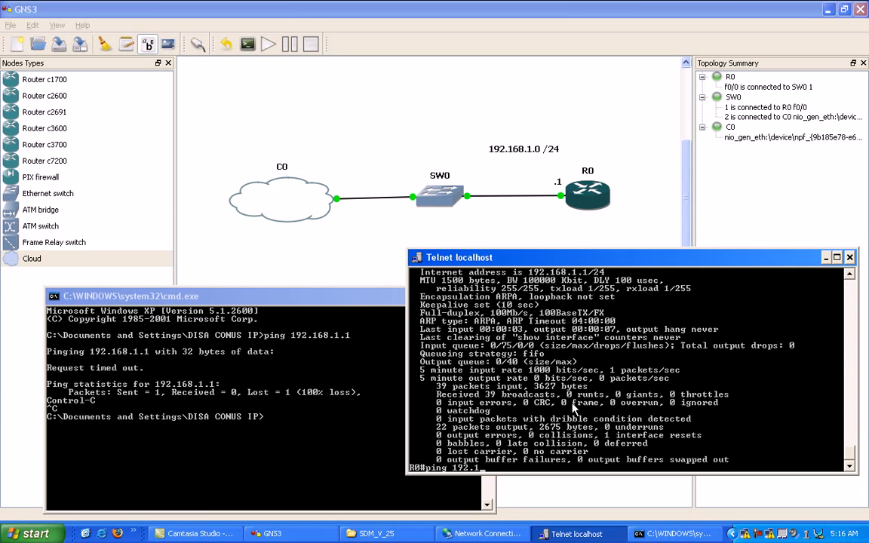
type("68.1.50")
key("Return")
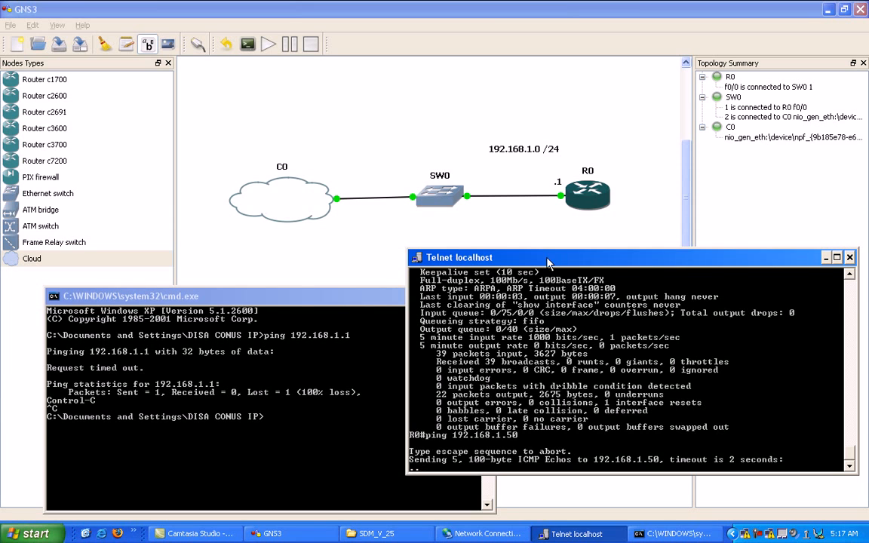
Close the Windows command prompt and bring the GNS3 topology to the front
left_click(394, 298)
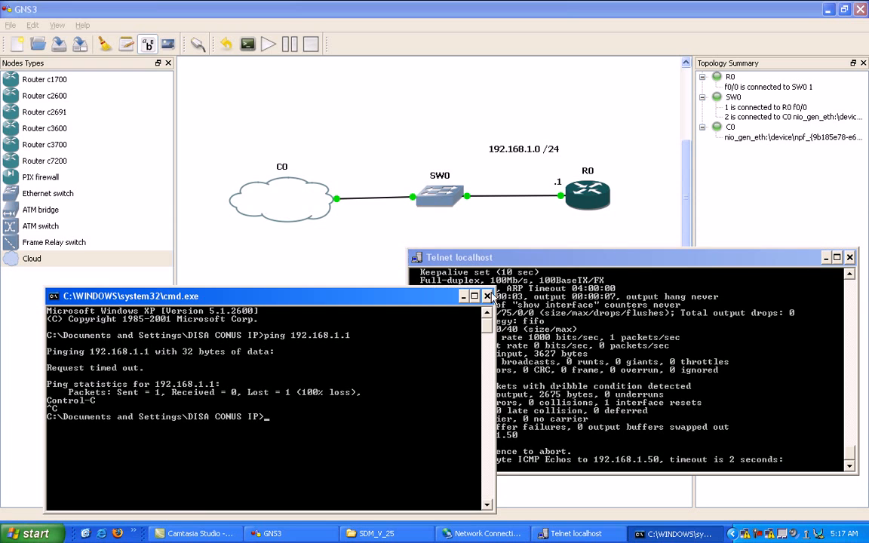
left_click(488, 296)
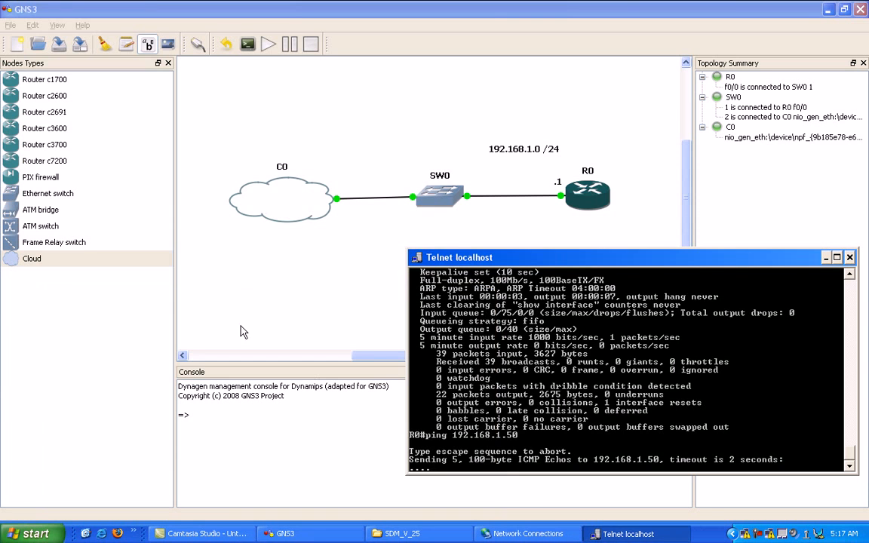
left_click(265, 306)
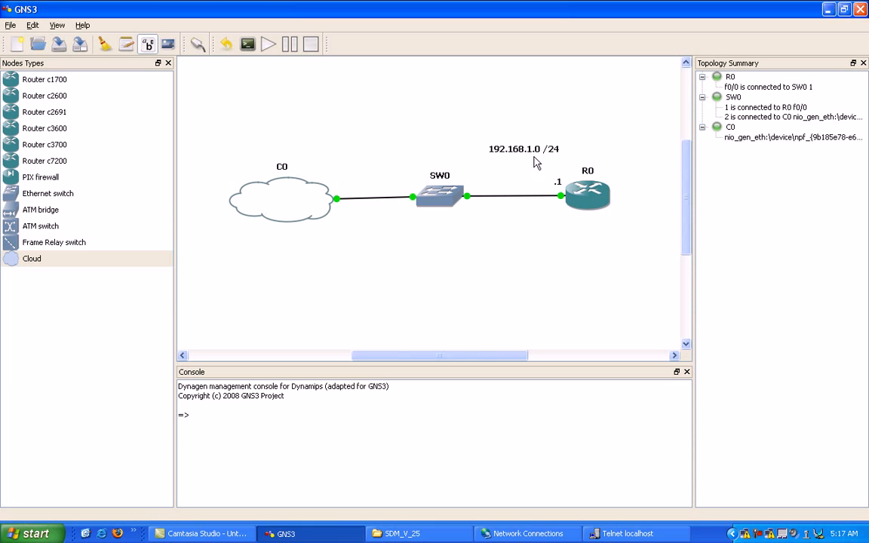
Open the Cisco SDM launcher from the installed Windows programs and move its window below the GNS3 topology
left_click(37, 532)
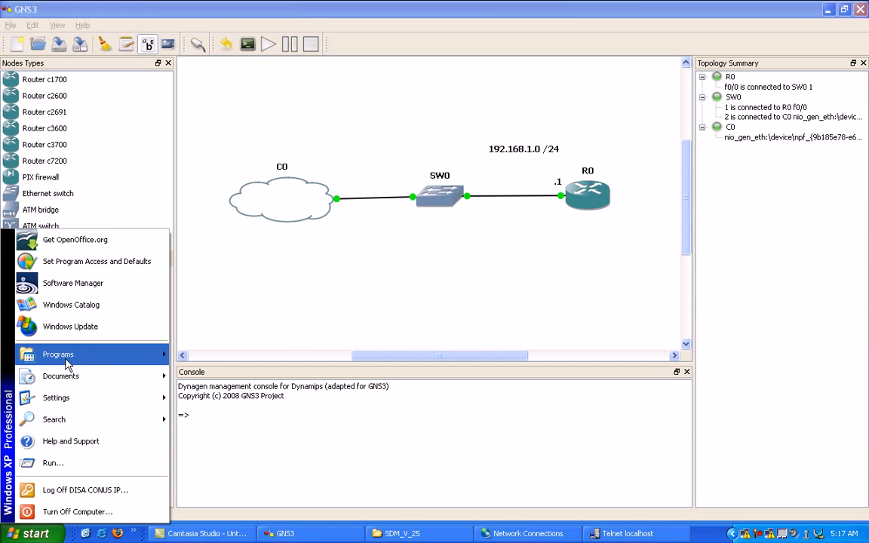
mouse_move(106, 363)
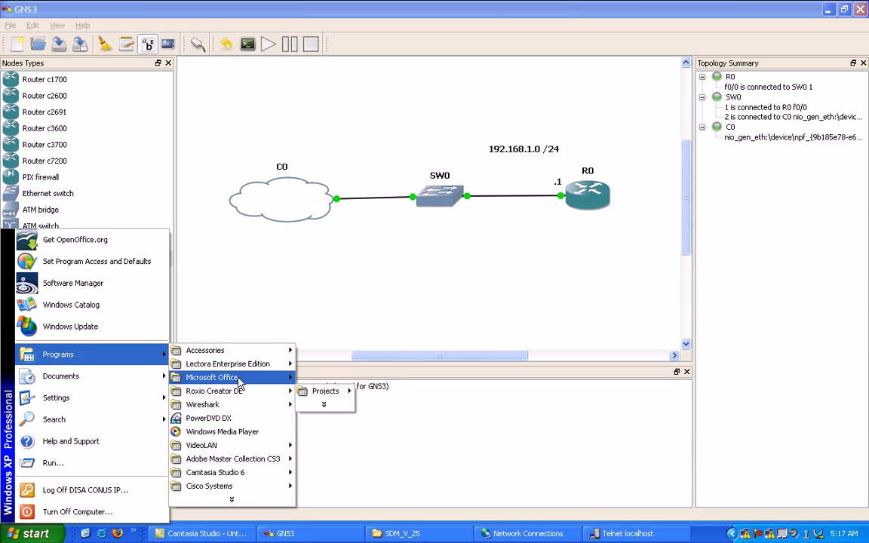
mouse_move(209, 486)
mouse_move(332, 492)
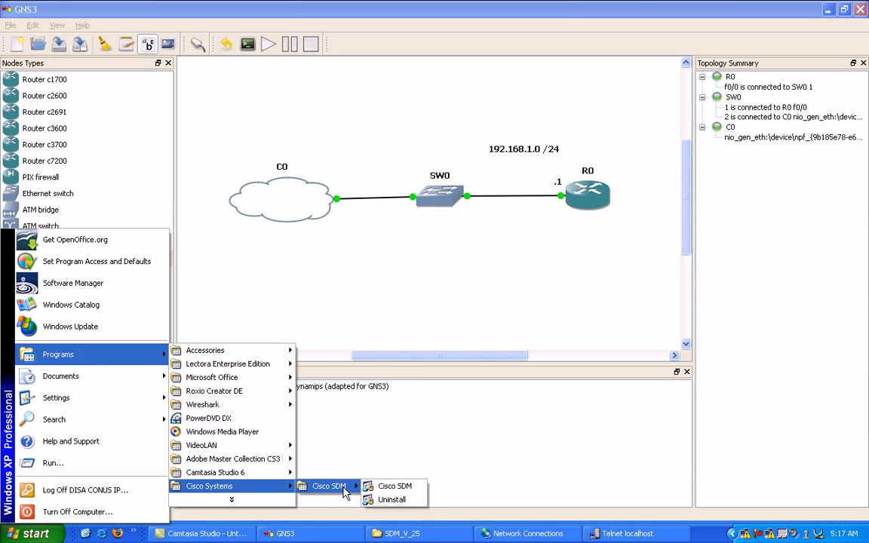
left_click(388, 486)
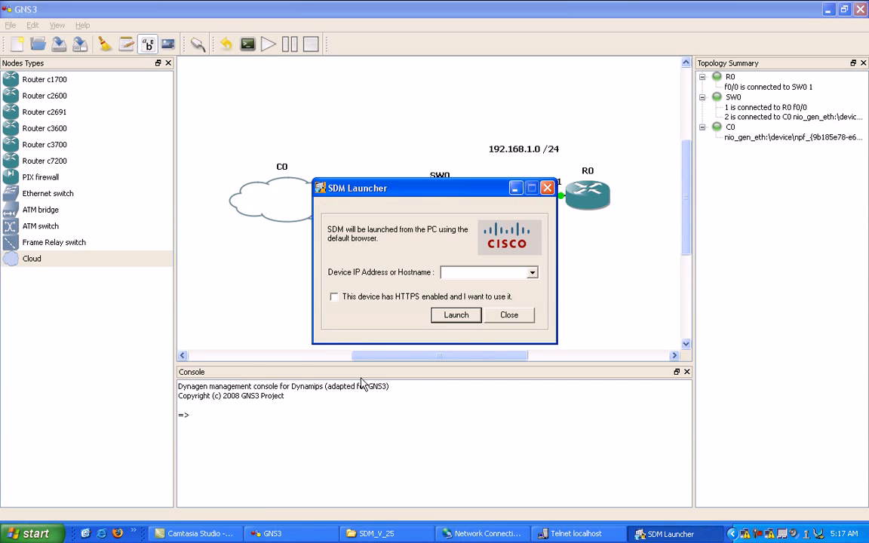
left_click_drag(419, 189, 313, 301)
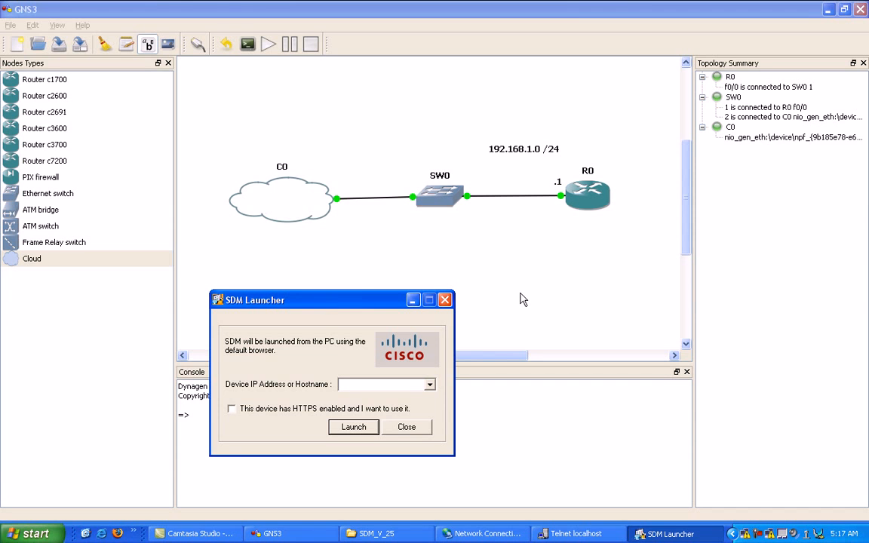
Choose 192.168.1.1 as the SDM device address and check it against R0's FastEthernet0/0 output in the Telnet console
left_click(429, 384)
left_click(373, 383)
left_click(577, 534)
scroll(501, 427, "up", 7)
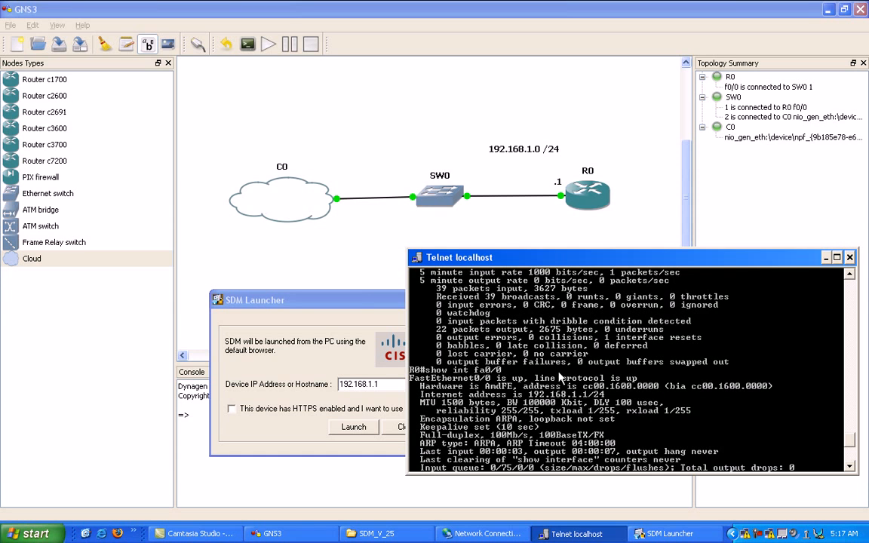
scroll(558, 340, "down", 7)
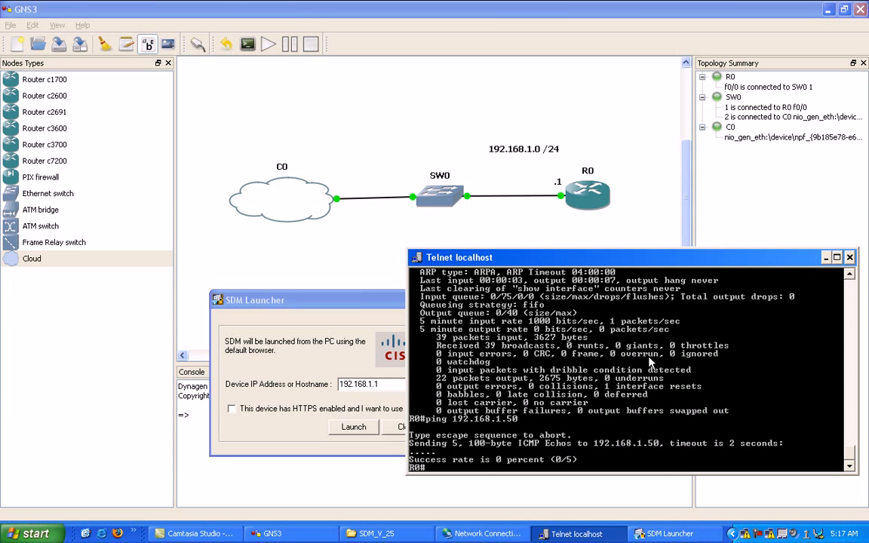
Try to launch SDM for 192.168.1.1 without HTTPS, minimize the Telnet console, dismiss the launch warning, and reposition the launcher
left_click(344, 315)
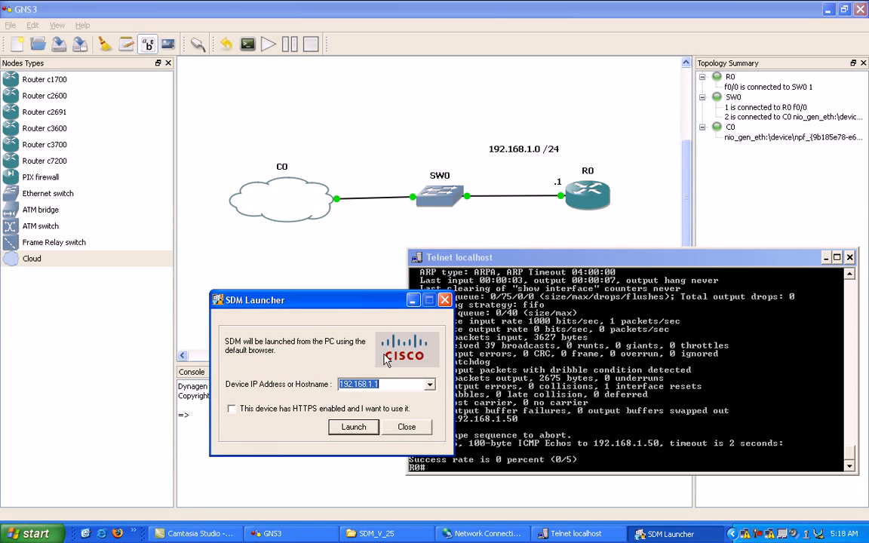
left_click(349, 432)
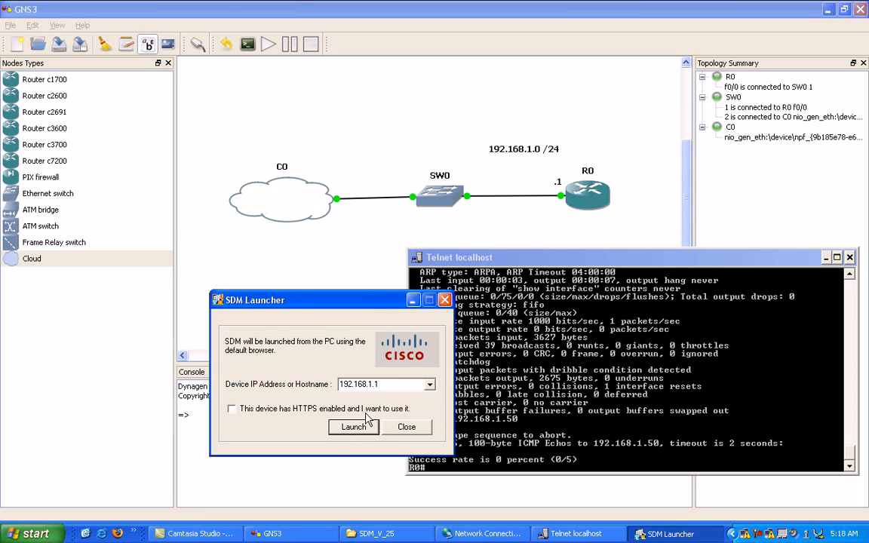
left_click(827, 259)
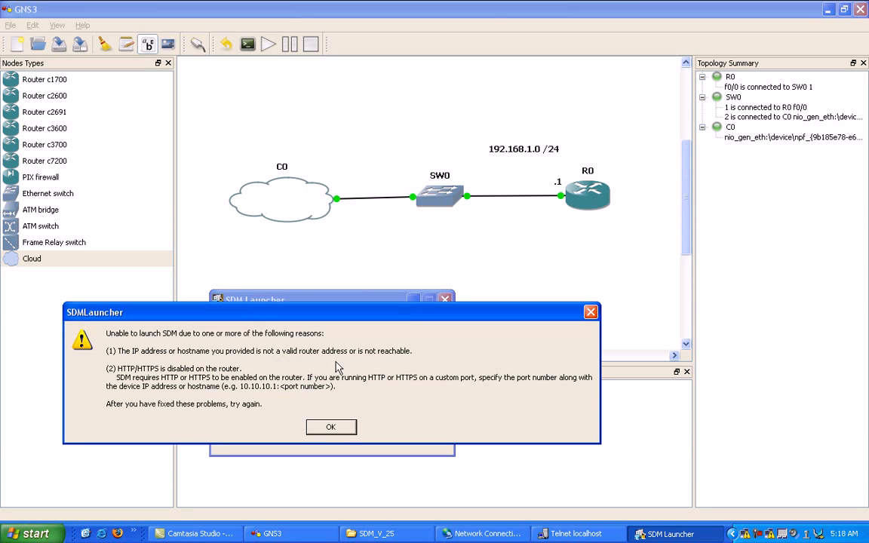
left_click(332, 428)
left_click(332, 429)
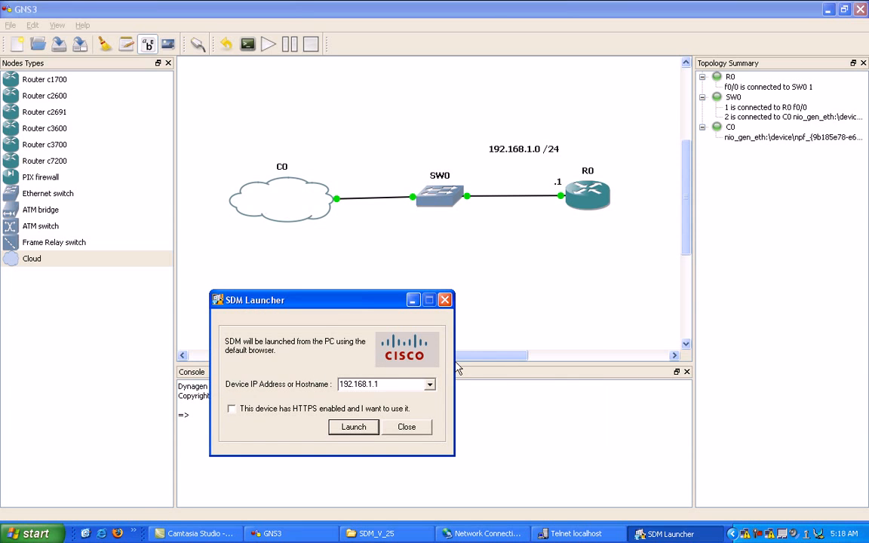
left_click_drag(343, 306, 374, 281)
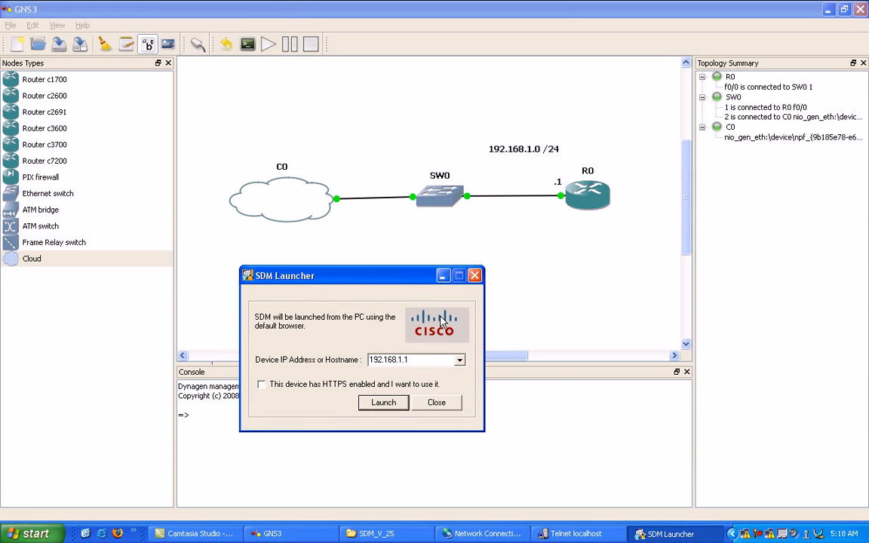